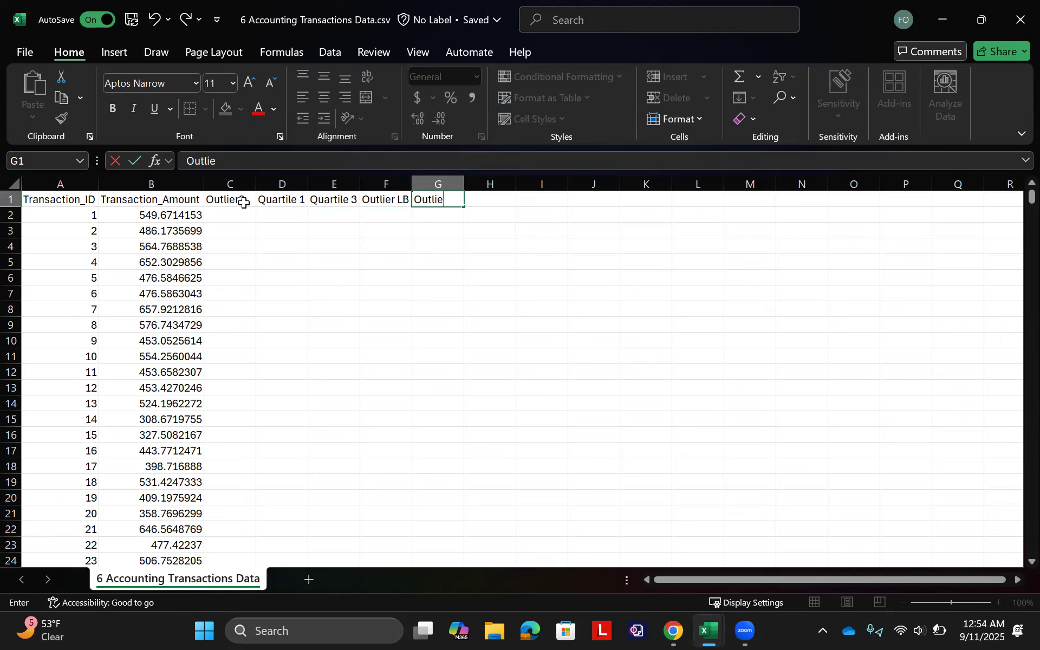
Complete the header in G1 so that it reads Outlier UB
type("UB")
key("Return")
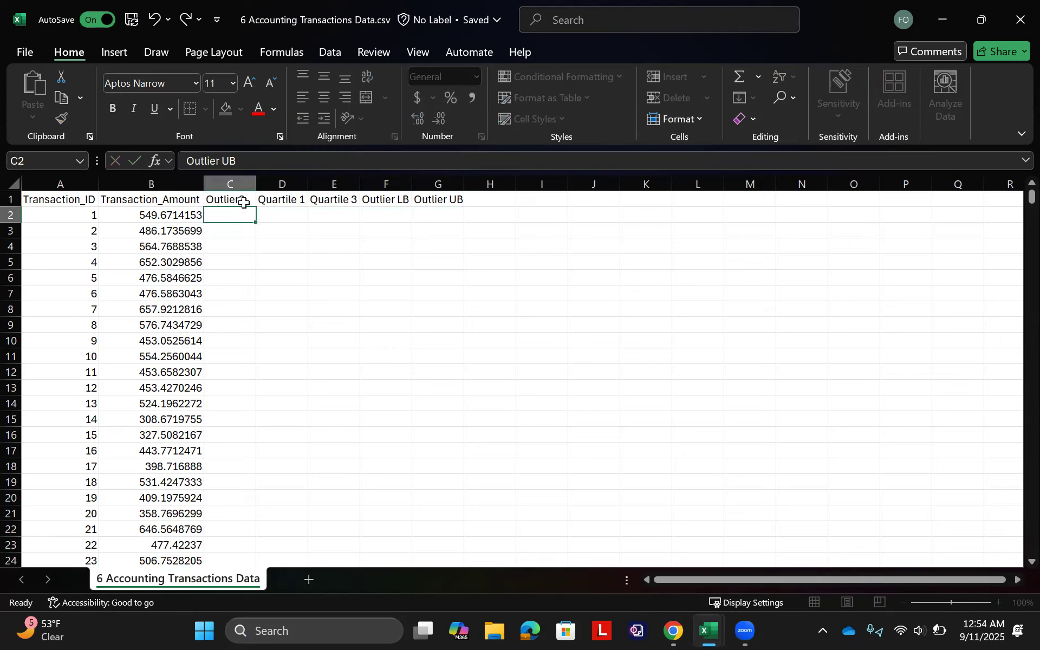
Calculate the first quartile of the transaction amounts in C2 with =QUARTILE.INC(B2:B601,1)
type("=")
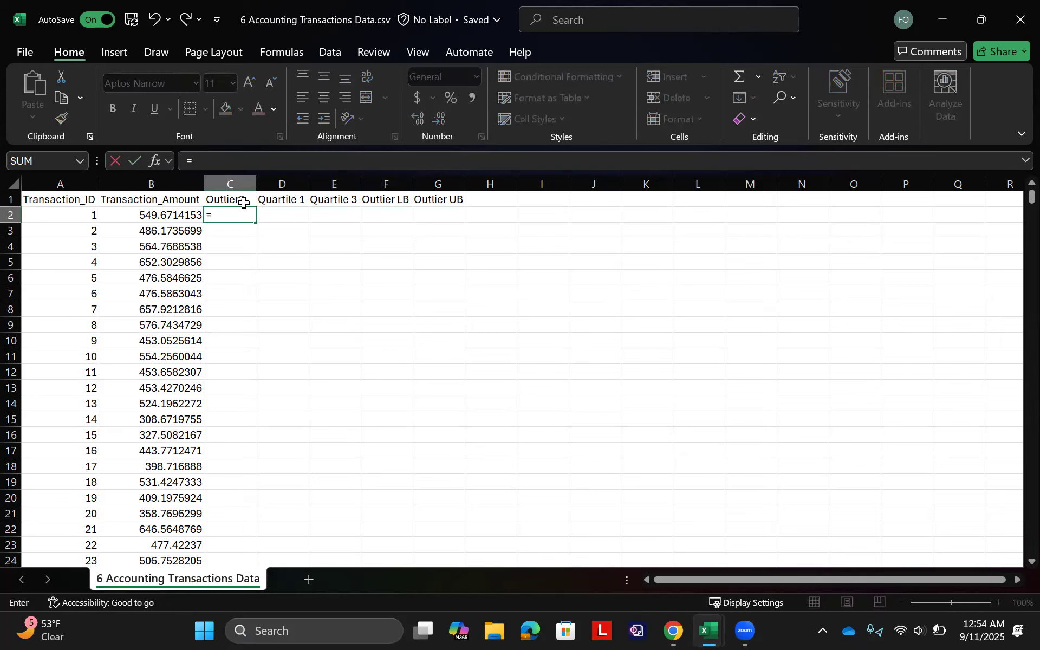
type("QU")
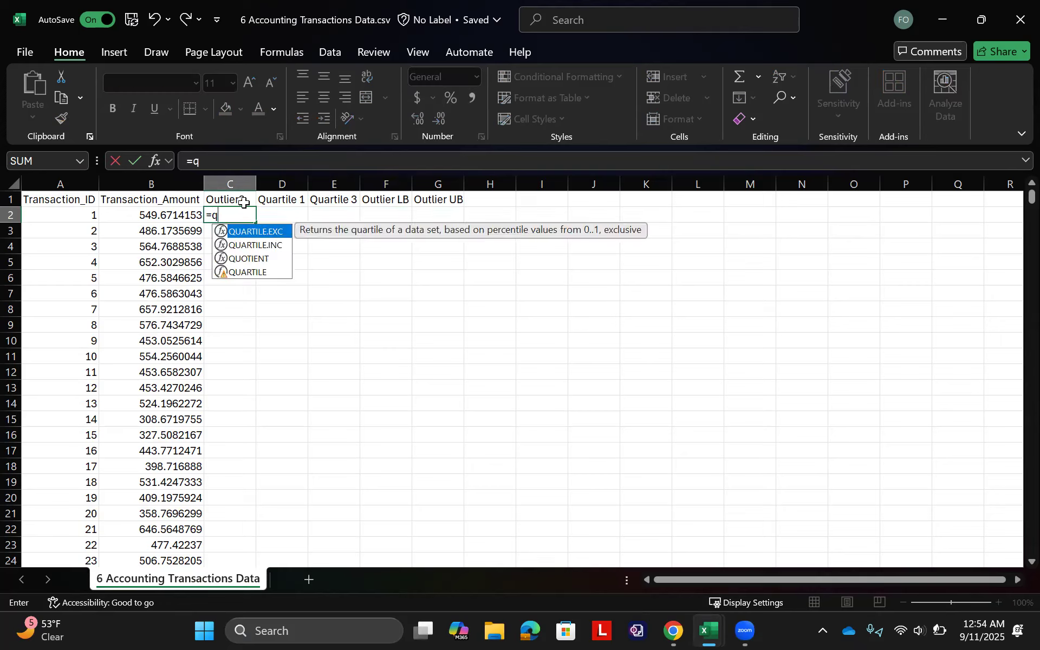
key("Down")
key("Tab")
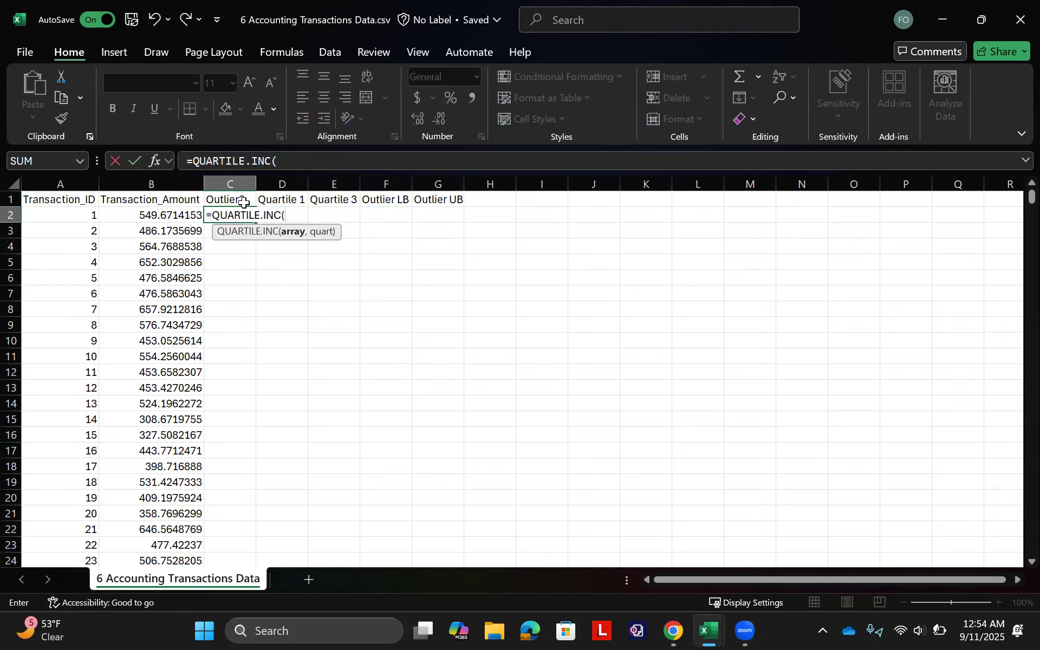
left_click(178, 215)
key("ctrl+shift+Down")
type(",1)")
key("Return")
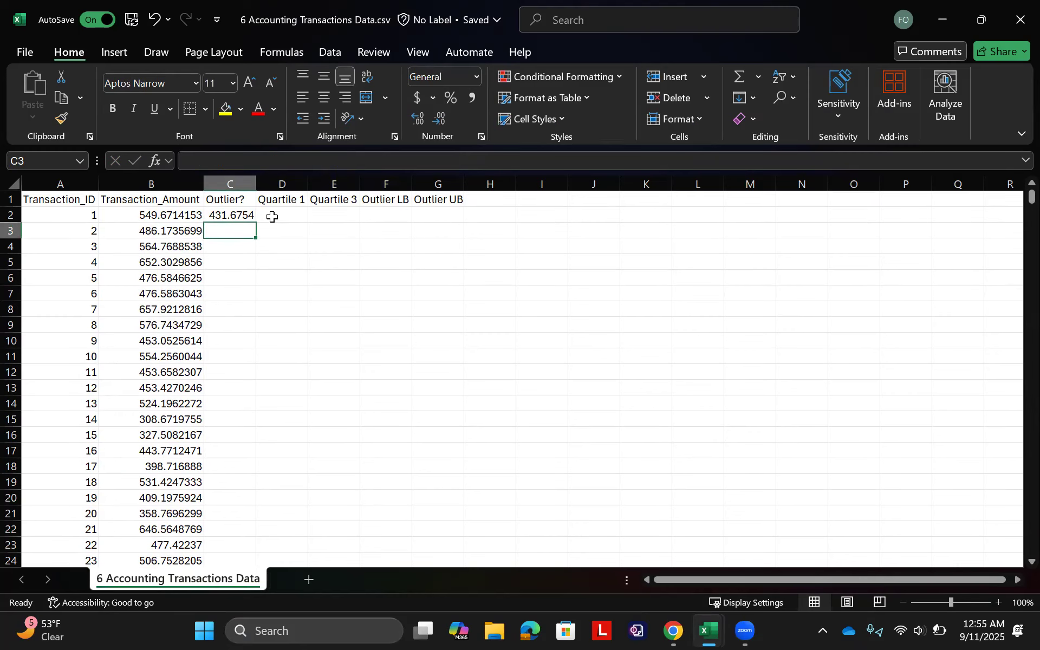
Calculate the third quartile of the transaction amounts in D2 with =QUARTILE.INC(B2:B601,3)
left_click(272, 216)
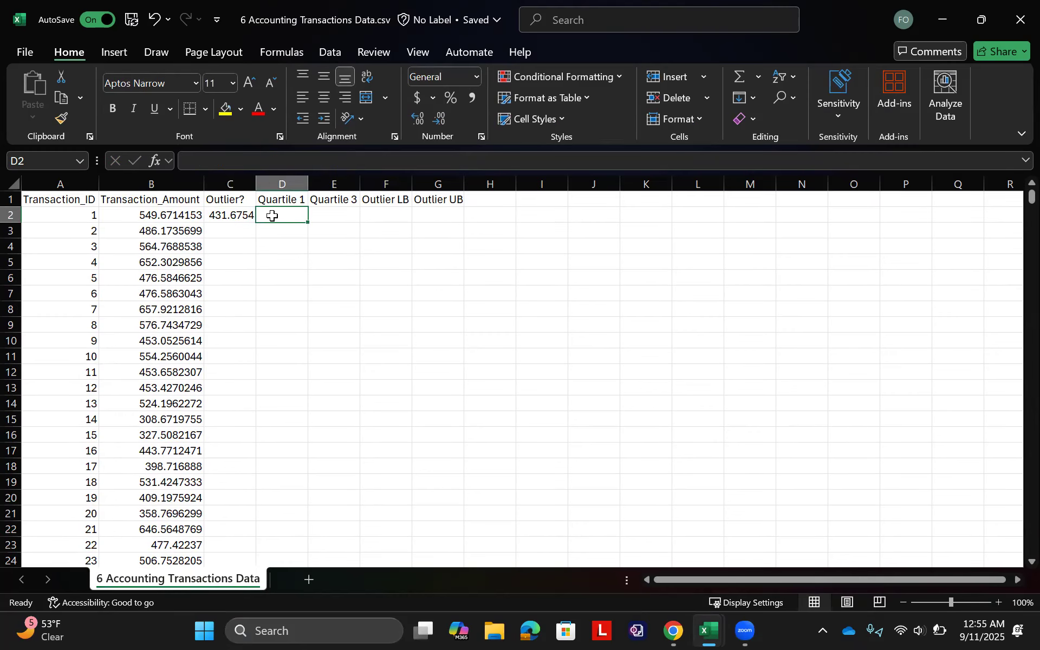
type("=")
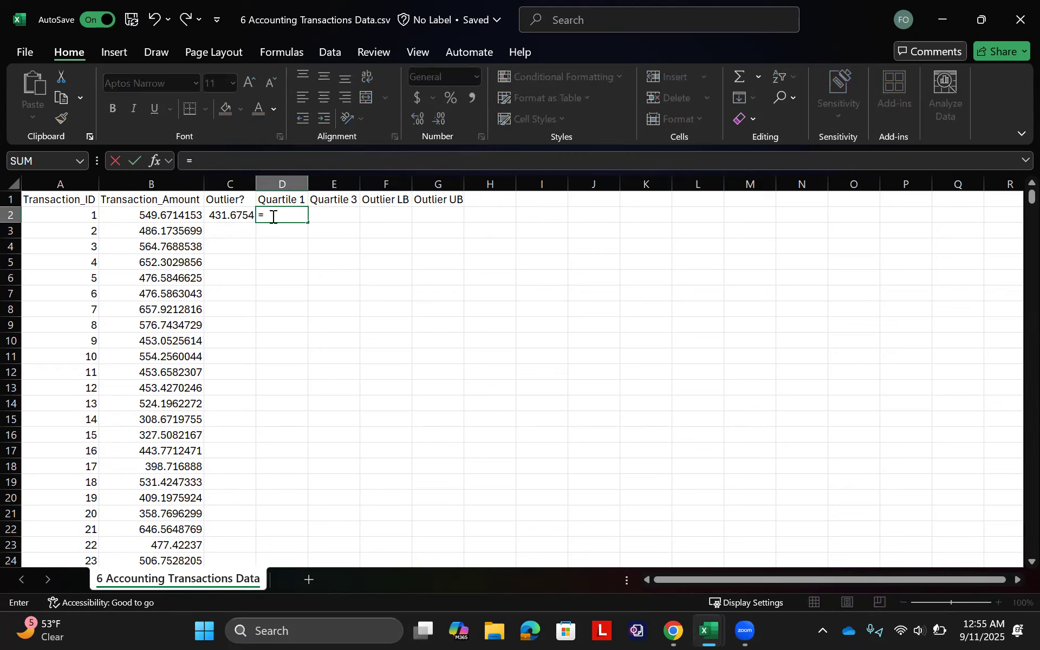
type("qu")
key("Down")
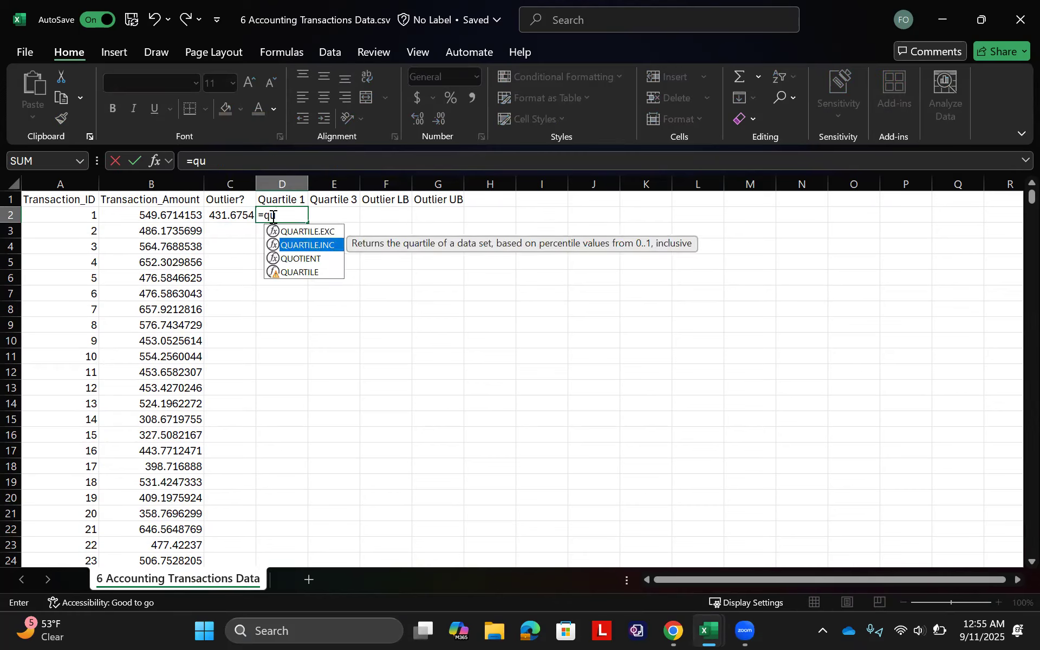
key("Tab")
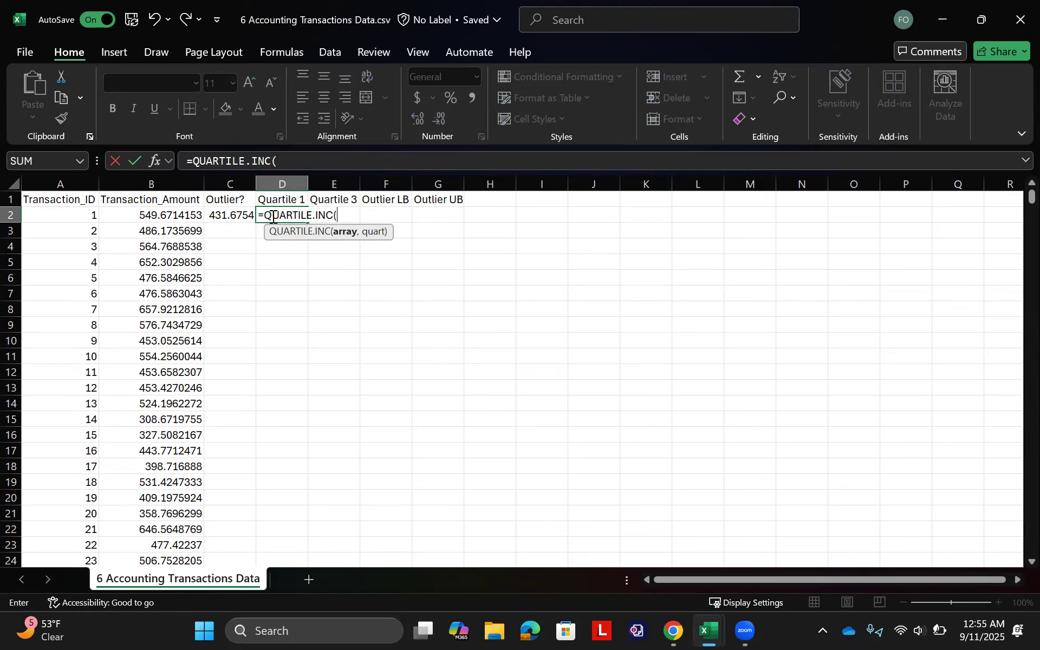
left_click(149, 220)
key("ctrl+shift+Down")
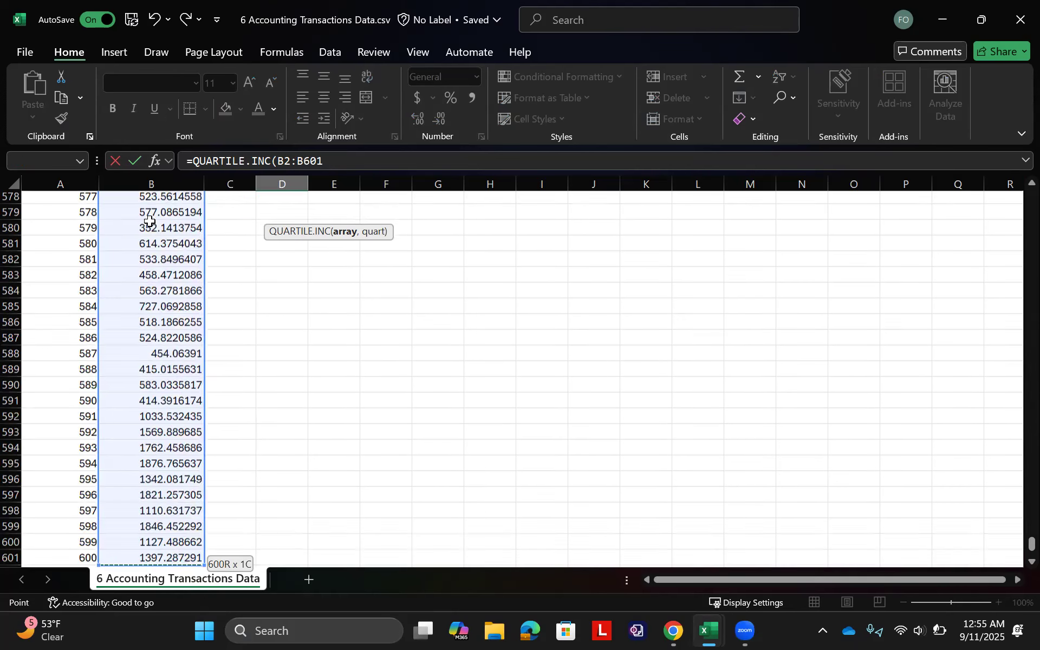
type(",3")
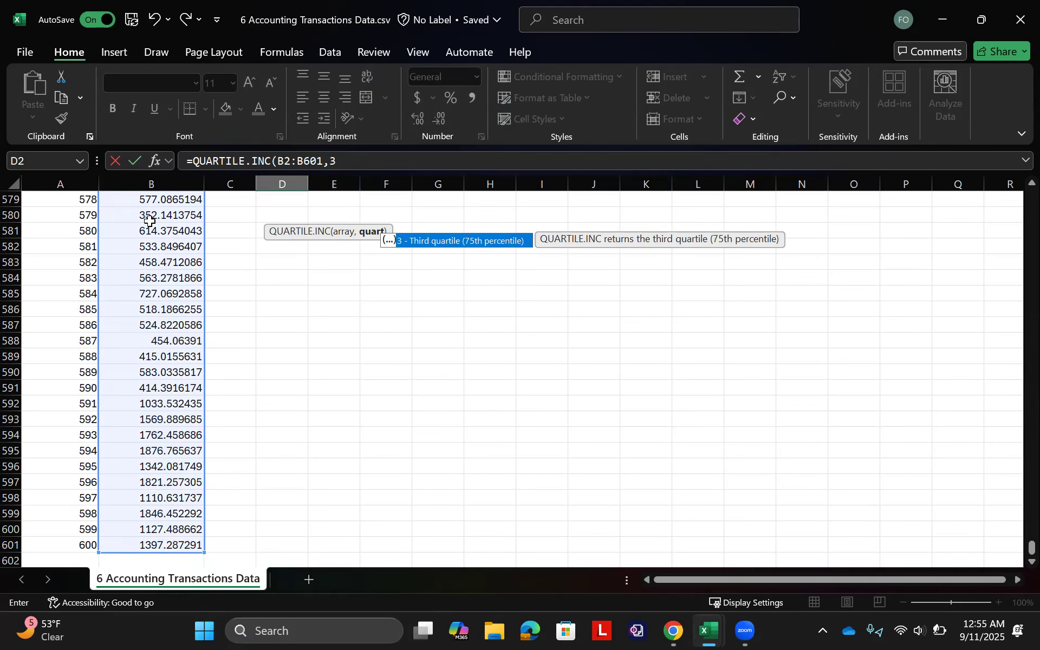
type(")")
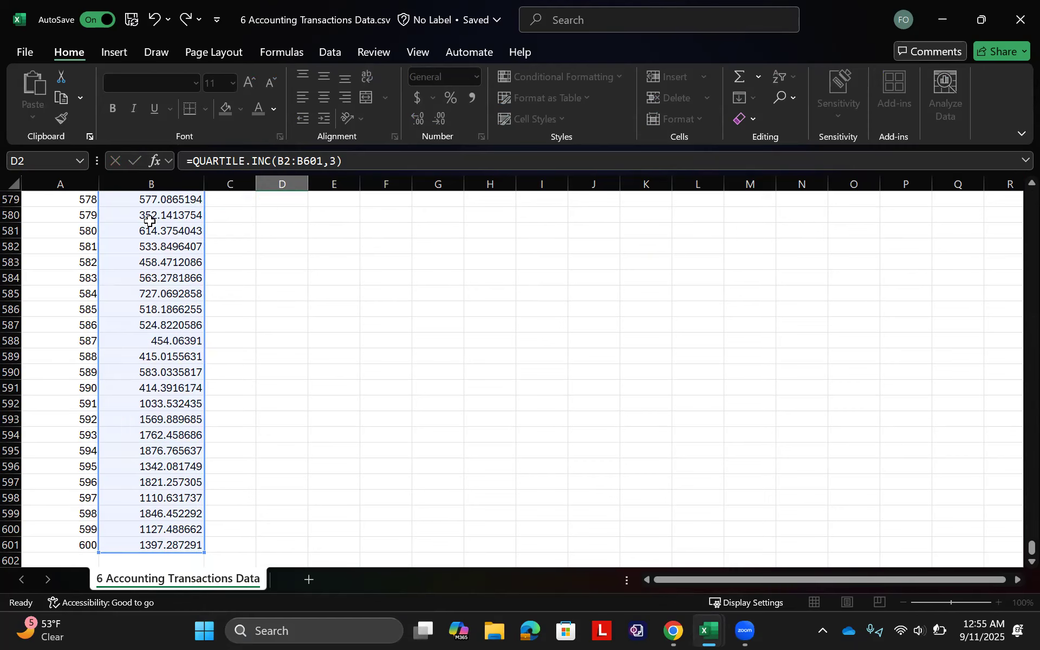
key("Return")
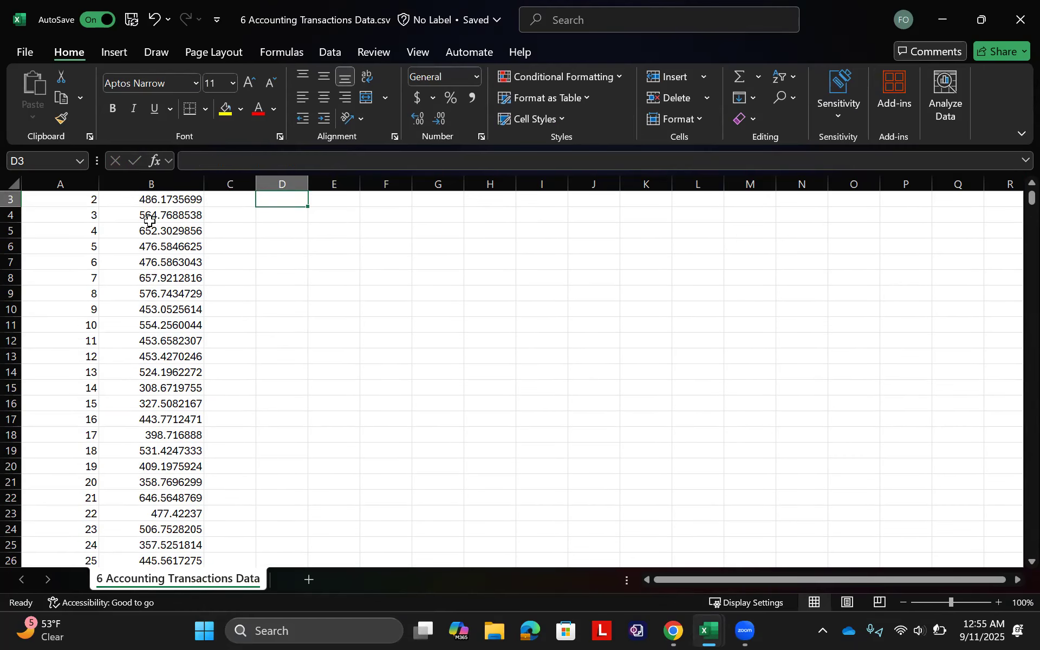
Move the two quartile formulas from C2:D2 to D2:E2, under the Quartile 1 and Quartile 3 headers
key("Up")
key("Up")
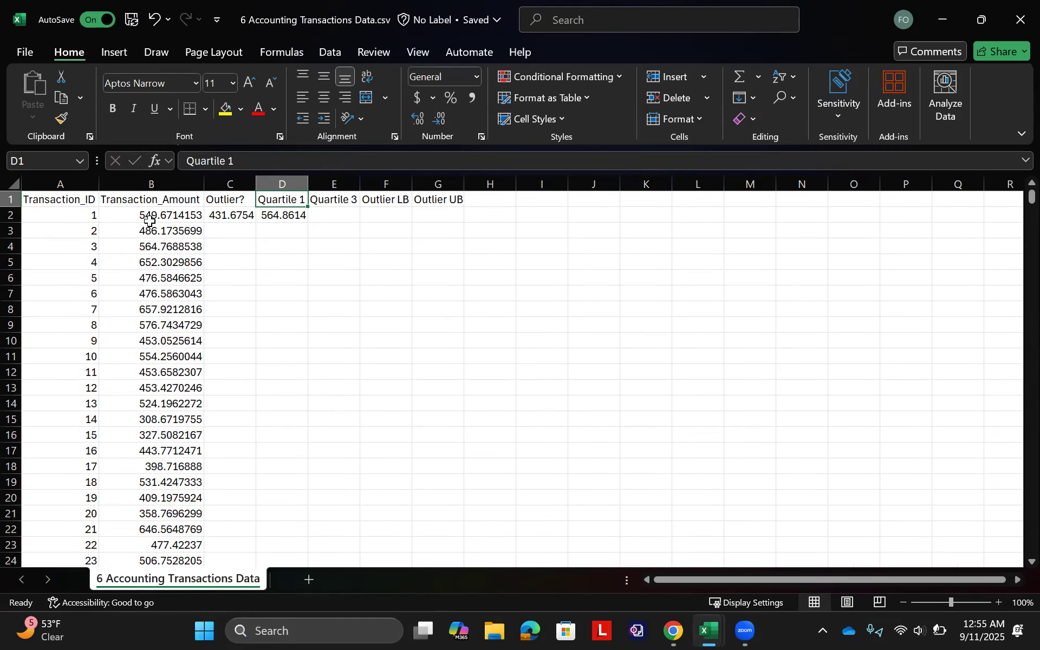
key("Right")
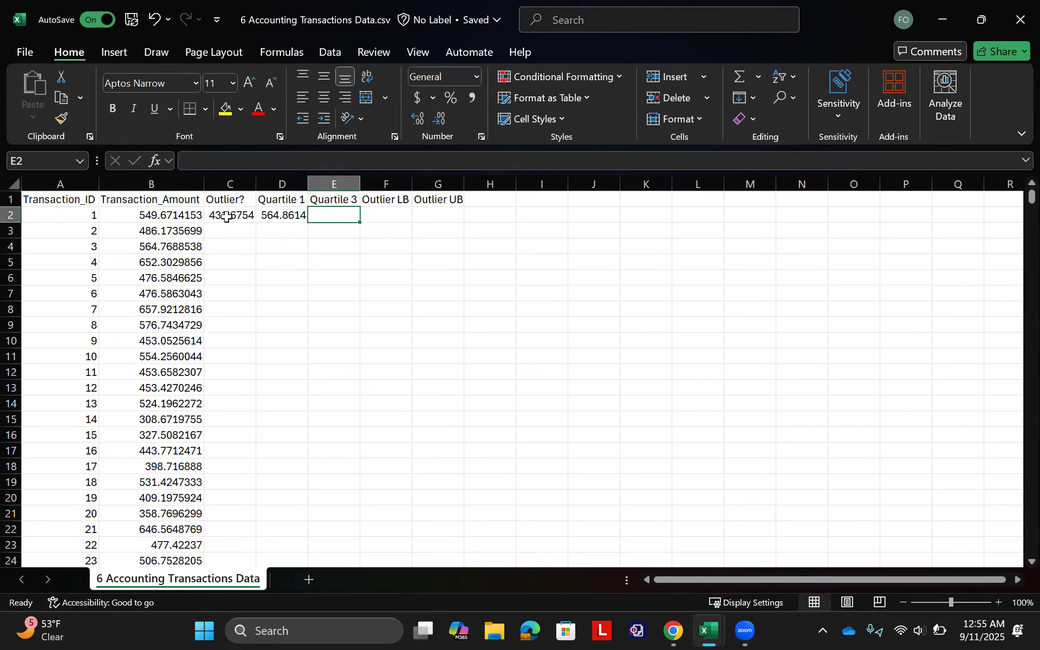
left_click(226, 217)
left_click_drag(227, 216, 278, 216)
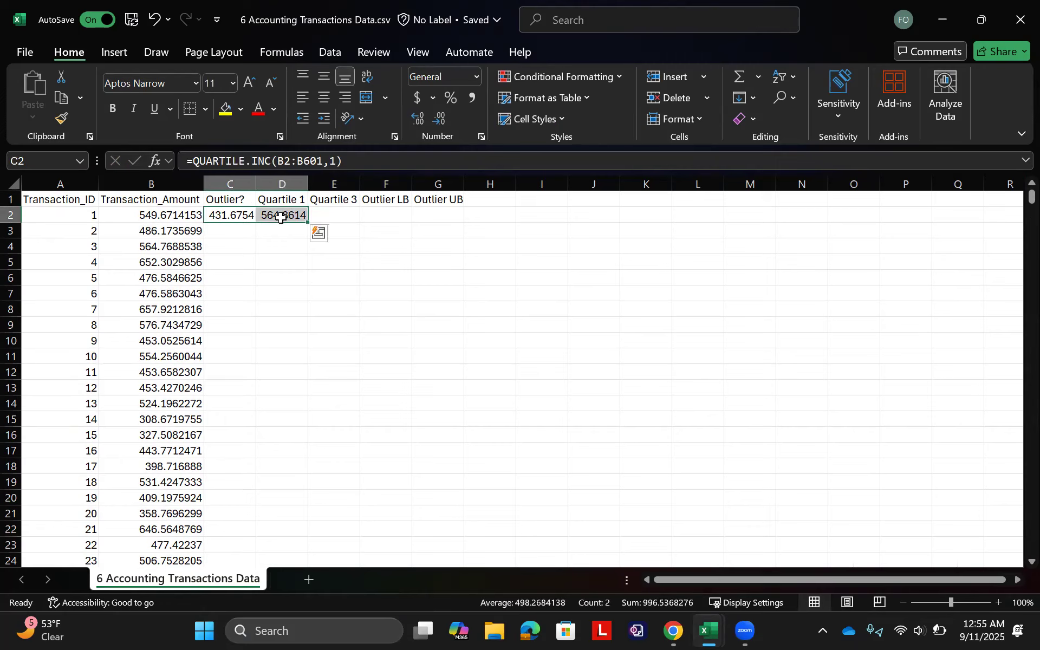
left_click_drag(277, 222, 329, 223)
Move the Outlier LB and Outlier UB headers to G1:H1 and enter the header IQR in F1
left_click_drag(386, 199, 473, 208)
left_click(378, 199)
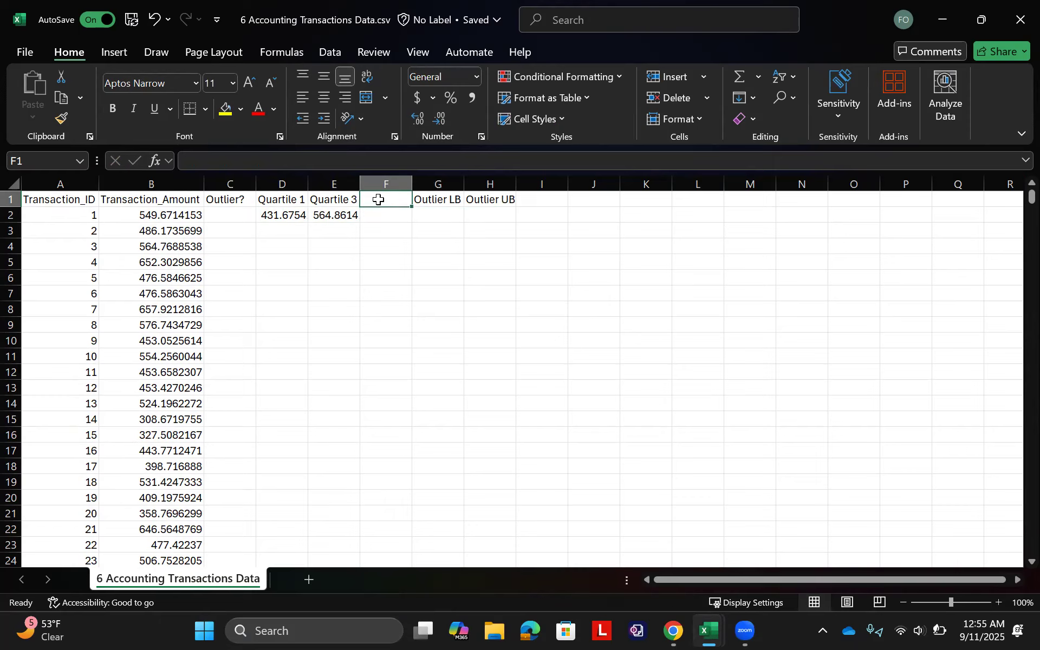
type("IQR")
key("Return")
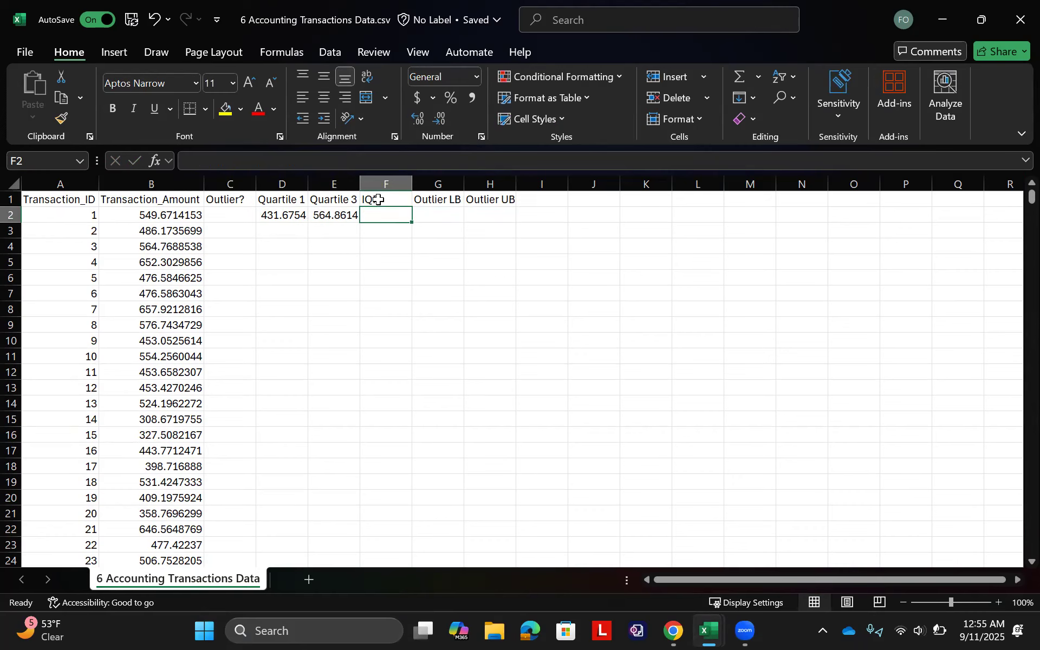
Calculate the interquartile range in F2 with the formula =E2-D2
type("=")
key("Left")
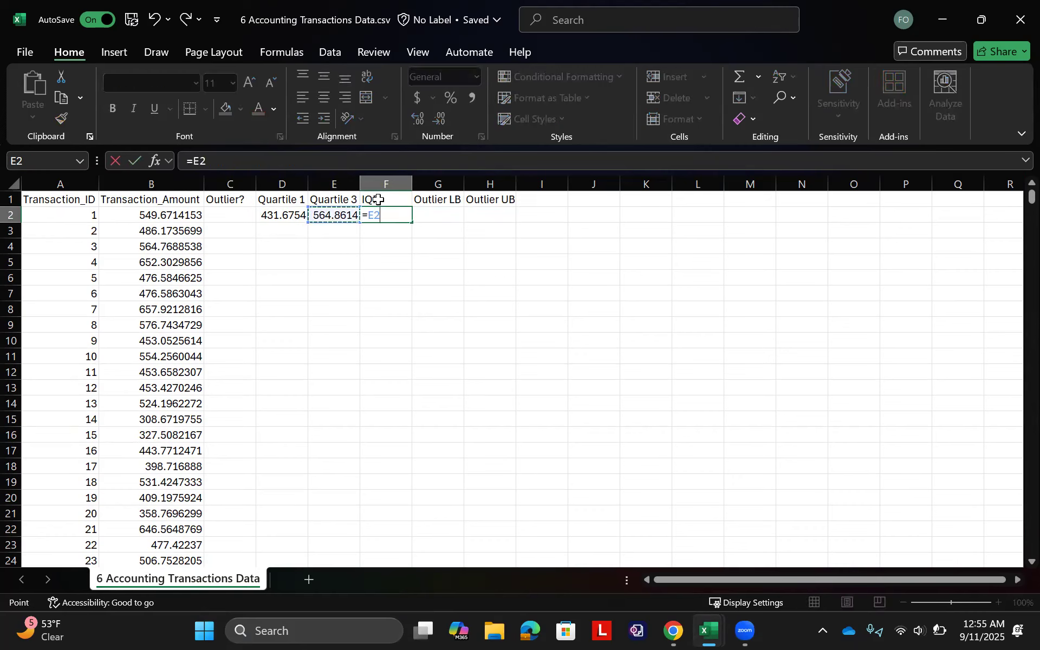
type("-")
key("Left")
key("Left")
key("Return")
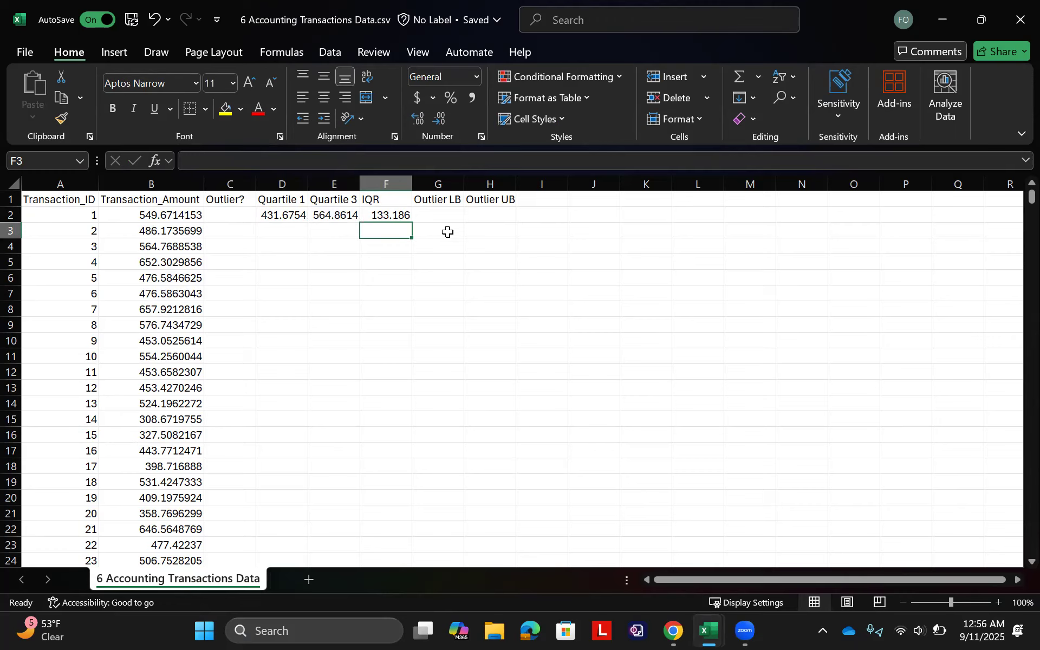
Calculate the outlier lower bound in G2 with the formula =D2-1.5*F2
left_click(445, 216)
type("=")
key("Left")
key("Left")
key("Left")
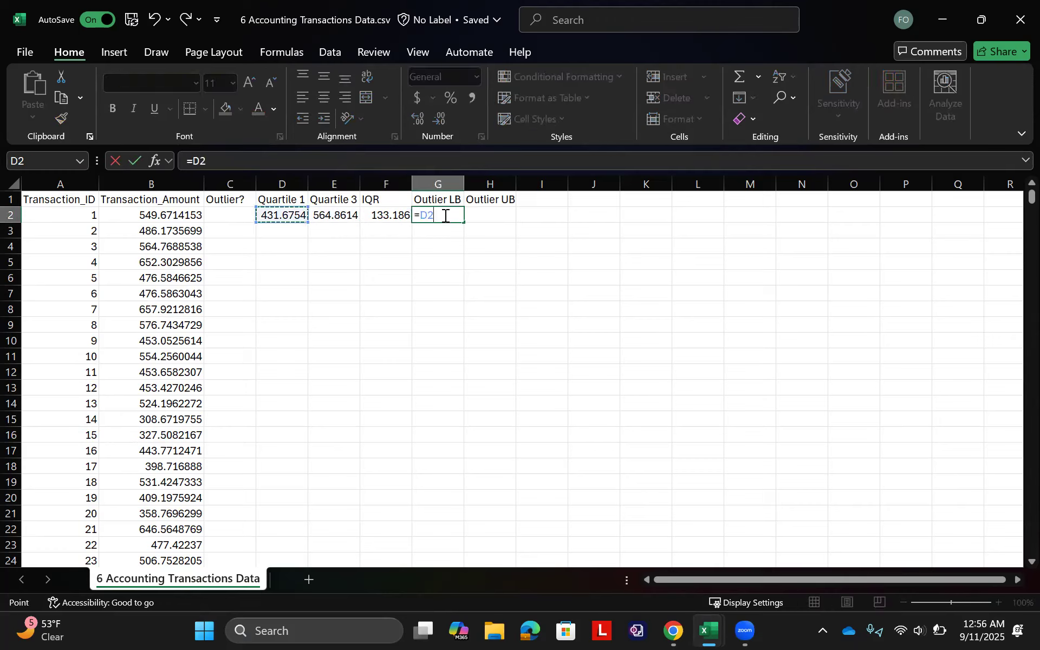
type("-1.5*")
left_click(397, 214)
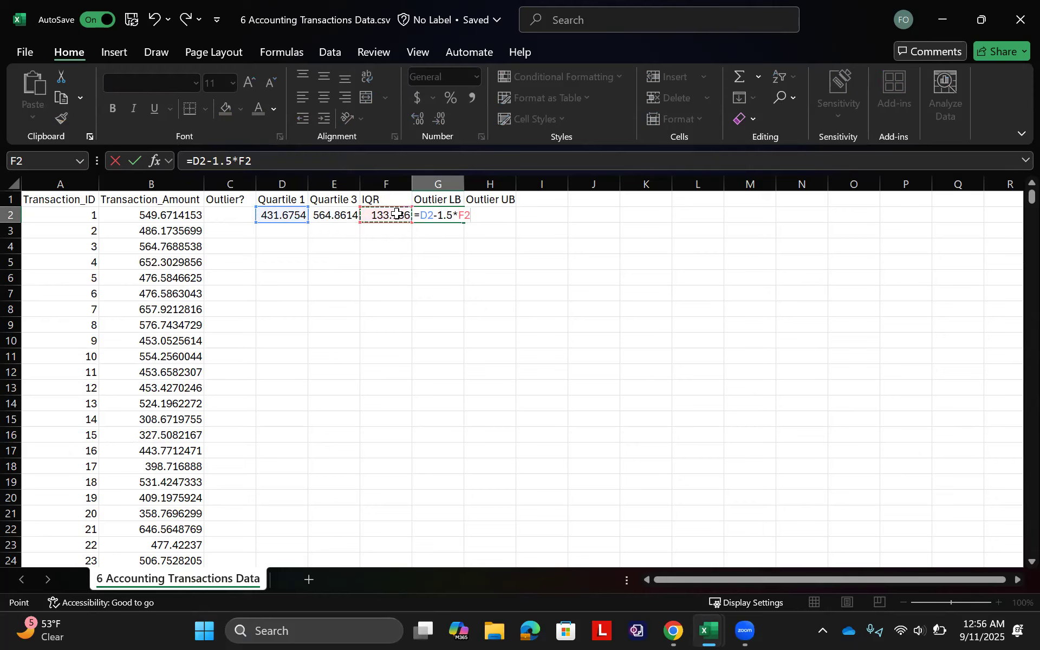
key("Return")
Calculate the outlier upper bound in H2 with the formula =E2+1.5*F2
key("Right")
key("Up")
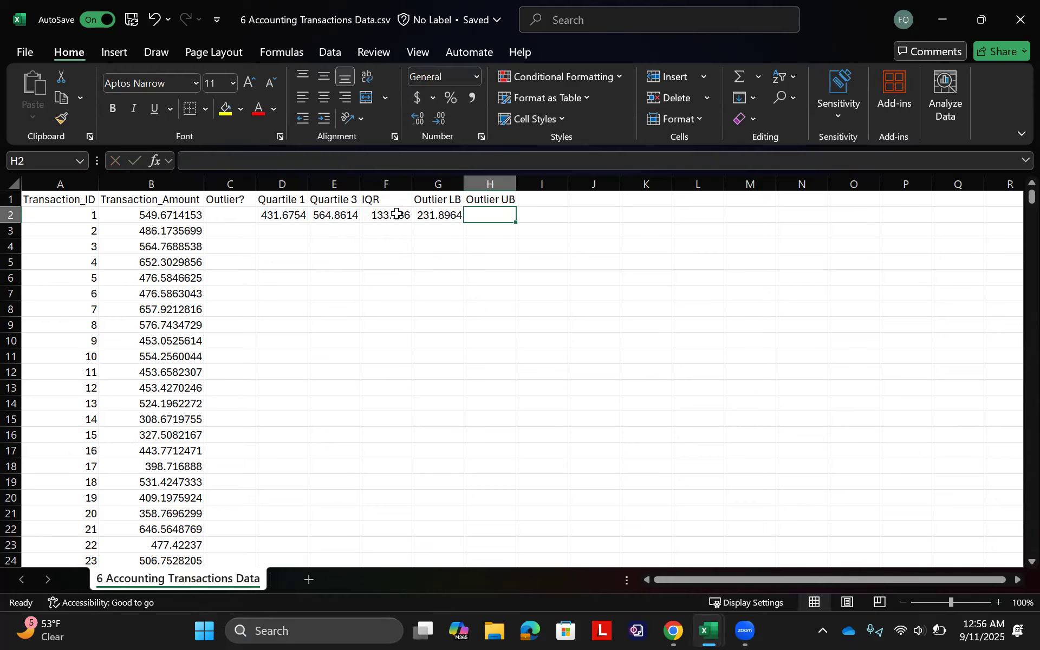
type("=")
left_click(397, 214)
key("Left")
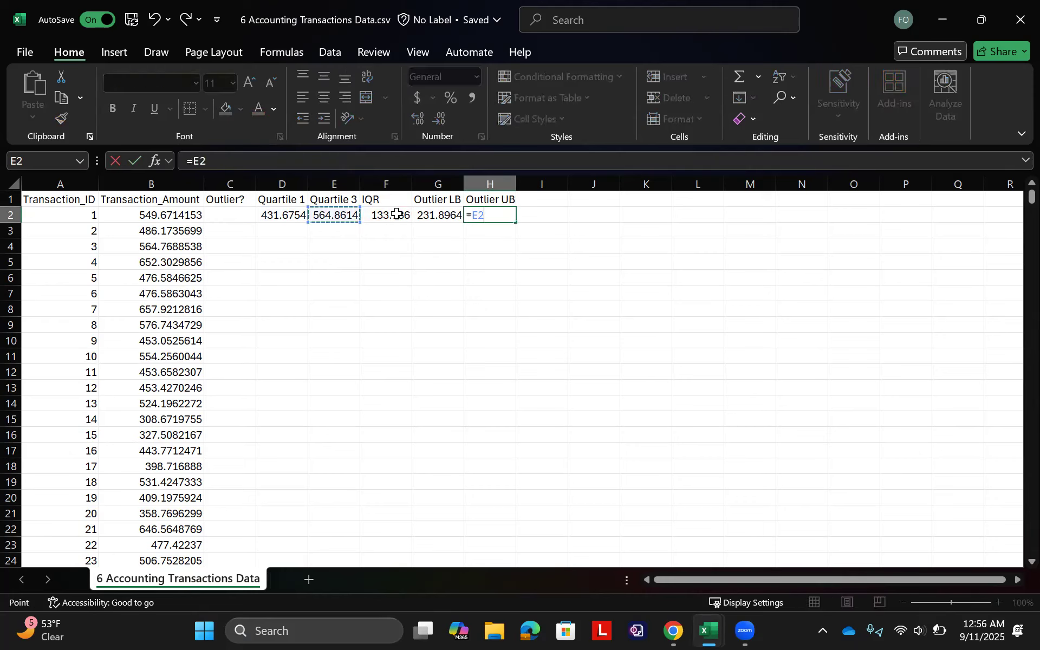
type("+1.5*")
left_click(397, 214)
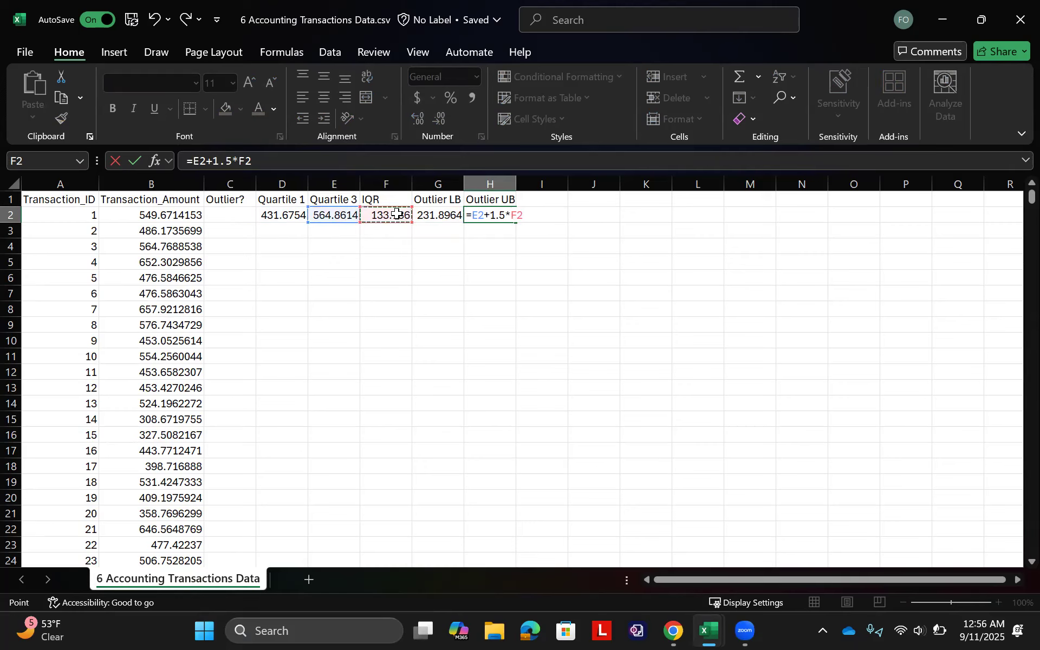
key("Return")
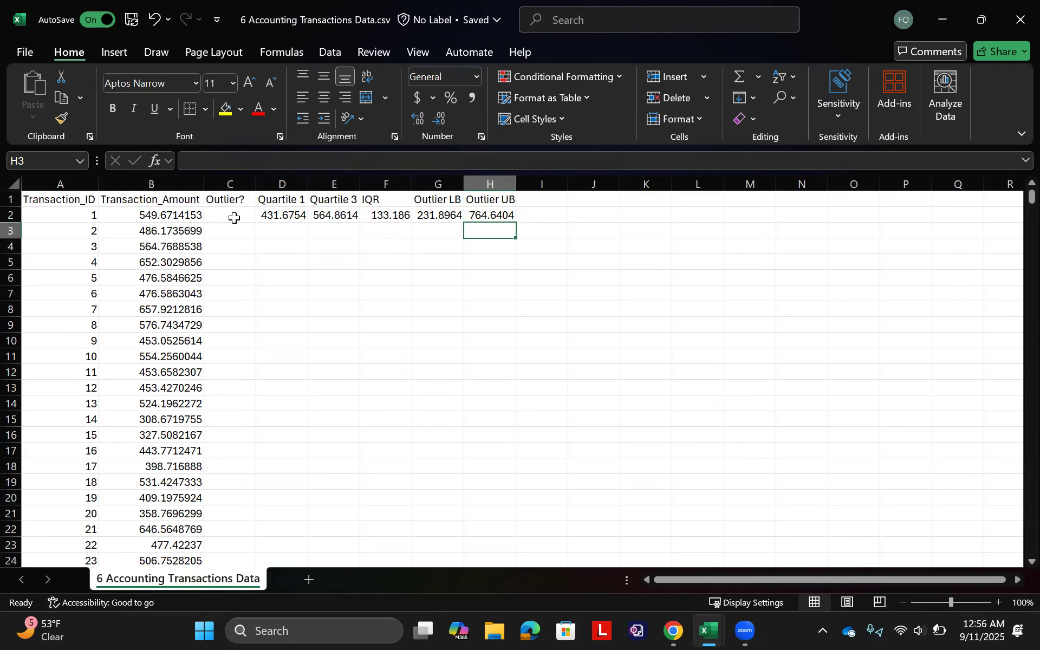
Format the range B2:H601 to show numbers without decimal places
left_click(163, 214)
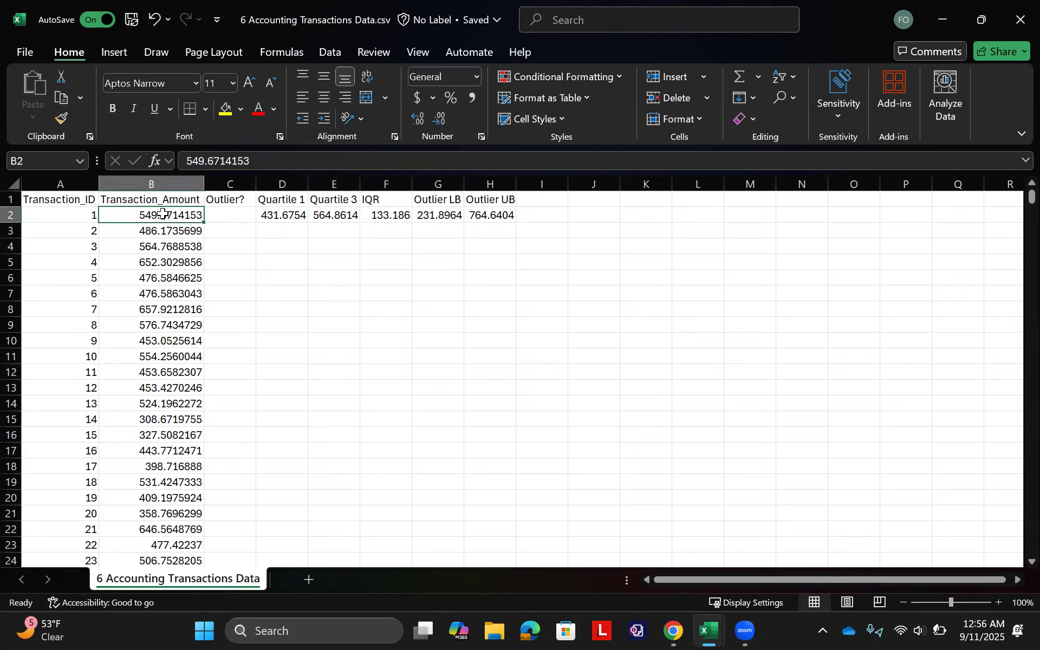
key("shift+Right")
key("shift+Right")
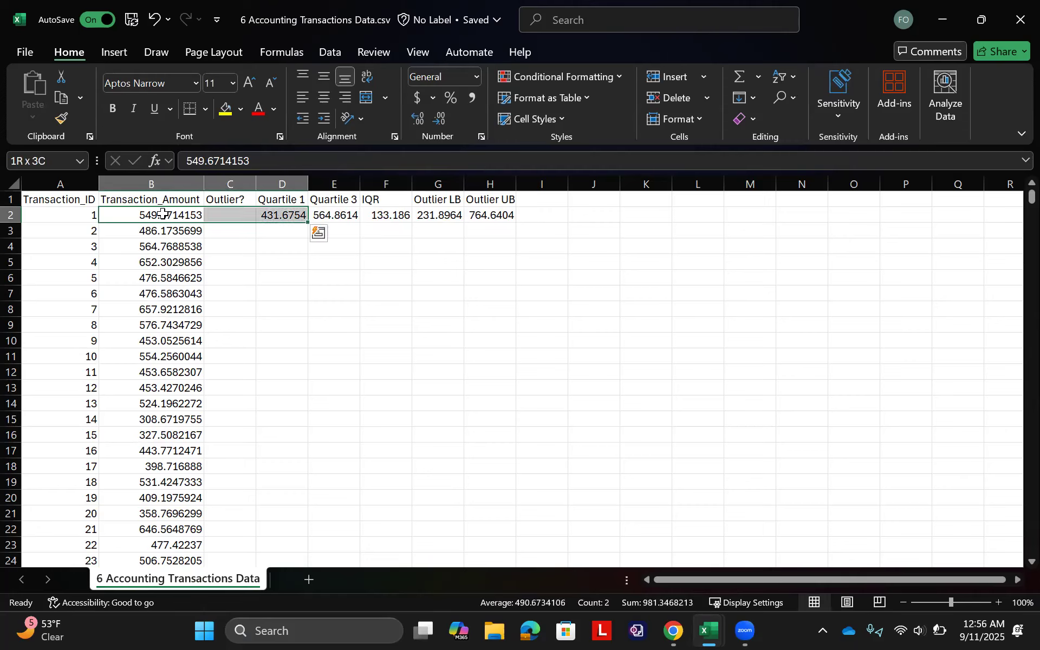
key("ctrl+shift+Right")
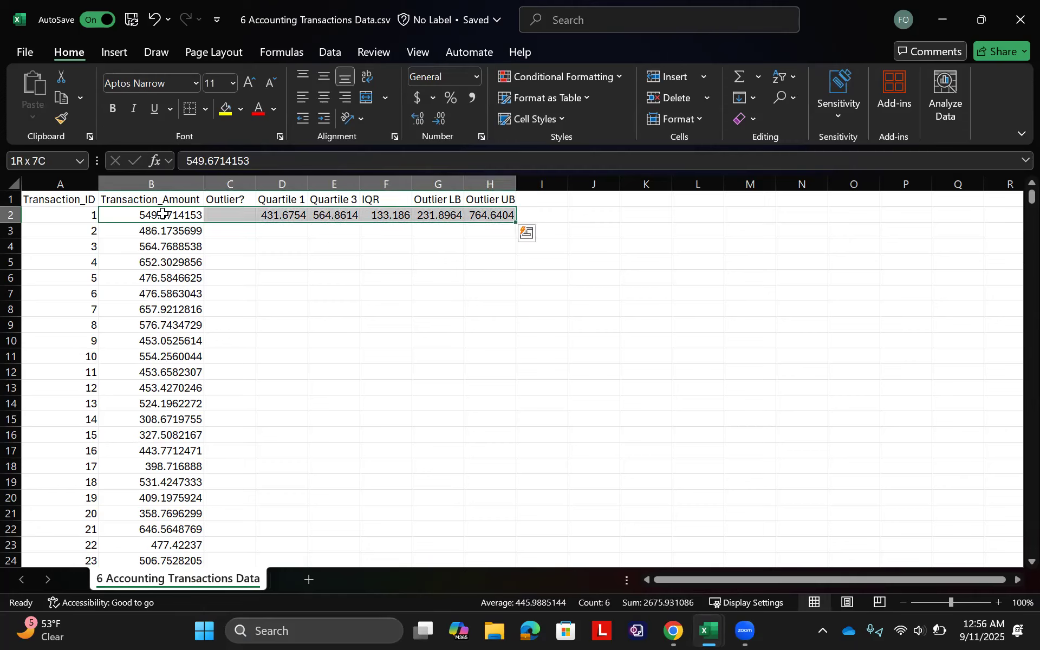
key("ctrl+shift+Down")
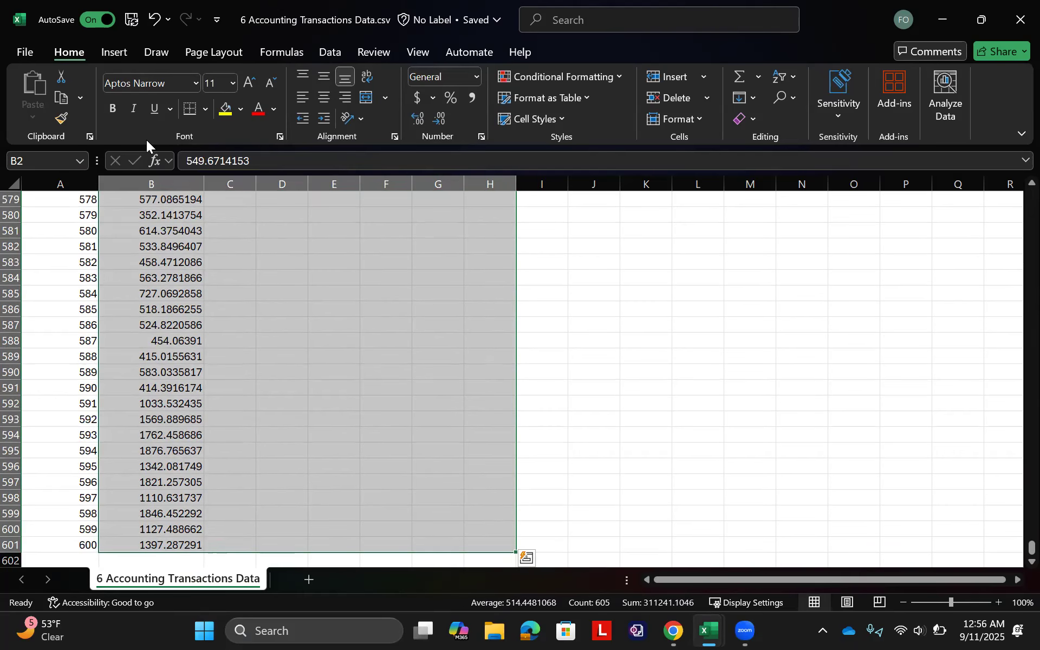
left_click(441, 118)
left_click(440, 118)
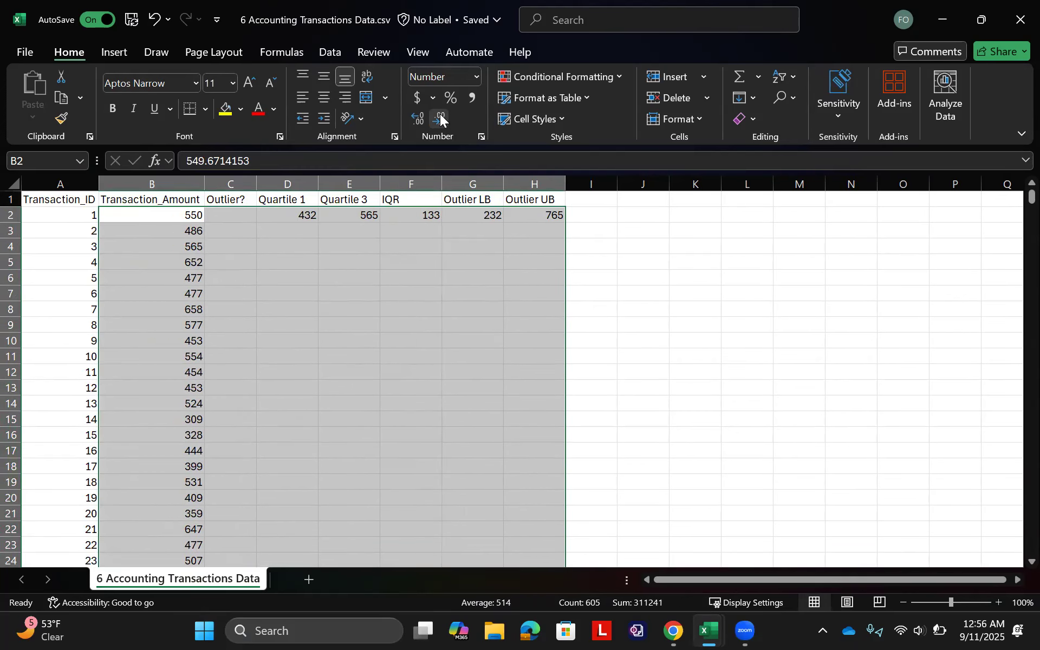
Begin an IF formula in C2 that returns "outlier" when B2 is less than the lower bound in G2
left_click(230, 213)
type("=if)")
key("BackSpace")
type("(")
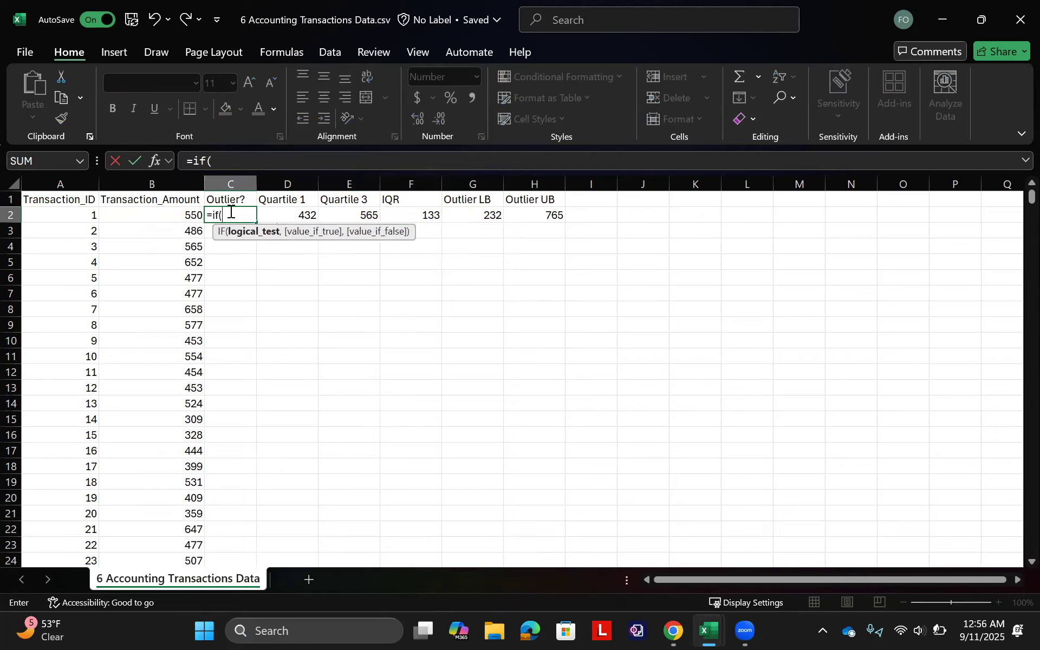
key("Left")
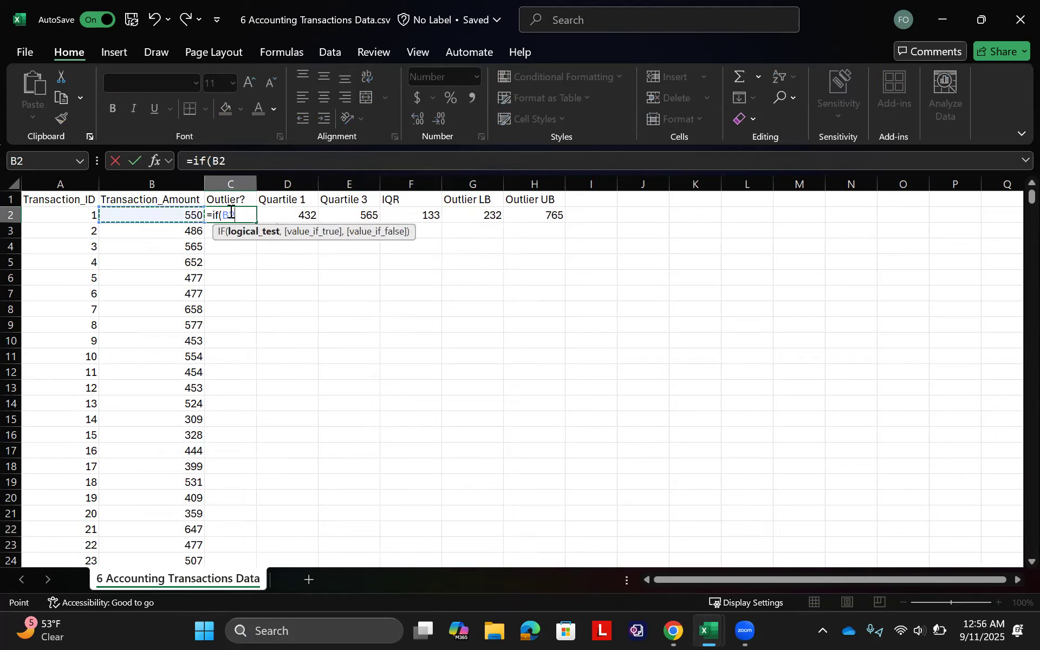
type("<")
key("Right")
key("Right")
key("Right")
key("Right")
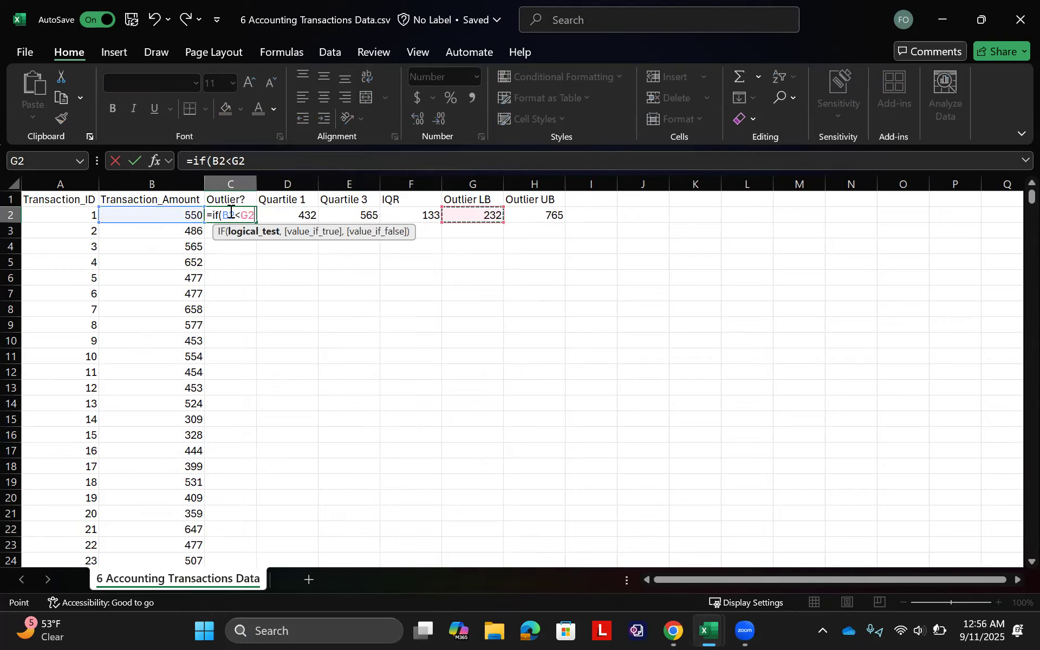
type(",\"outlier\"")
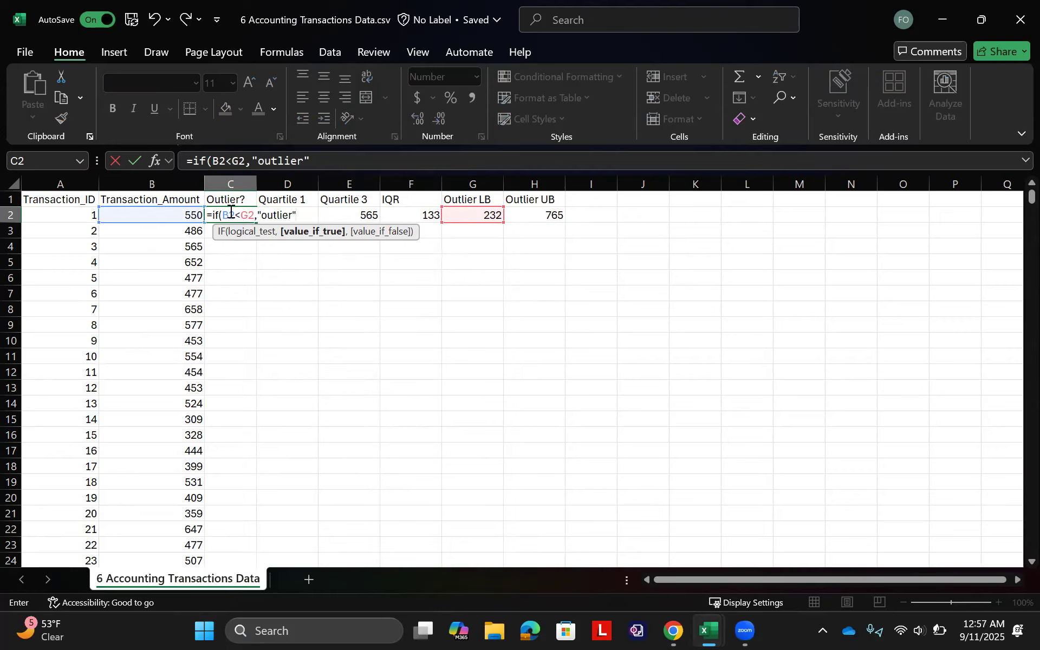
Nest a second IF in the C2 formula that returns "outlier" when B2>H2 and "normal" otherwise
type(",if")
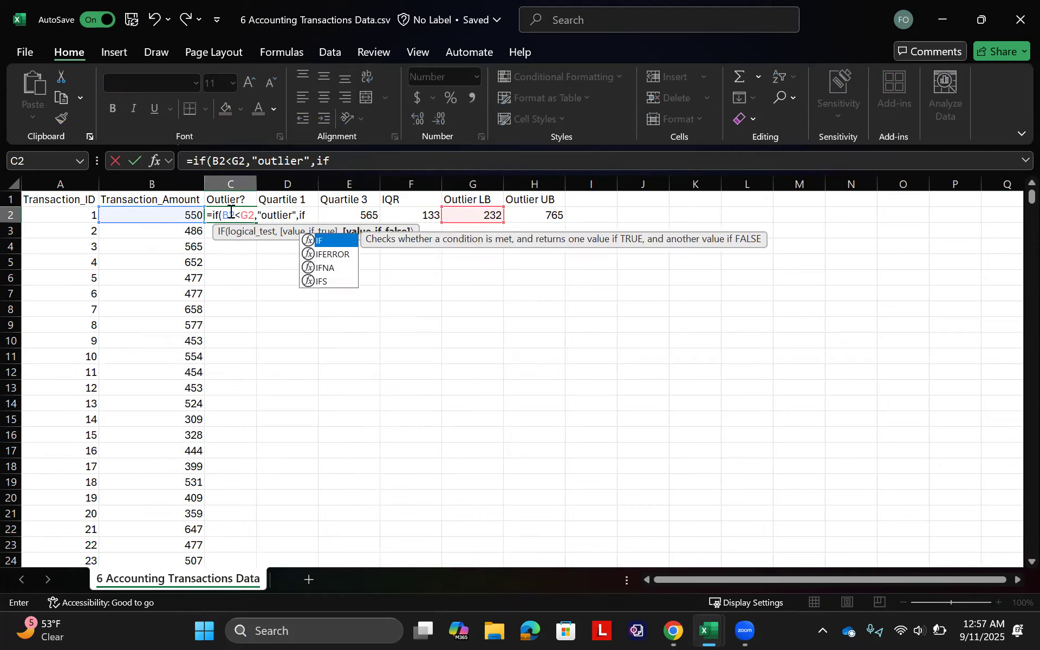
type("(")
key("Left")
type(">")
key("Right")
key("Right")
key("Right")
key("Right")
key("Right")
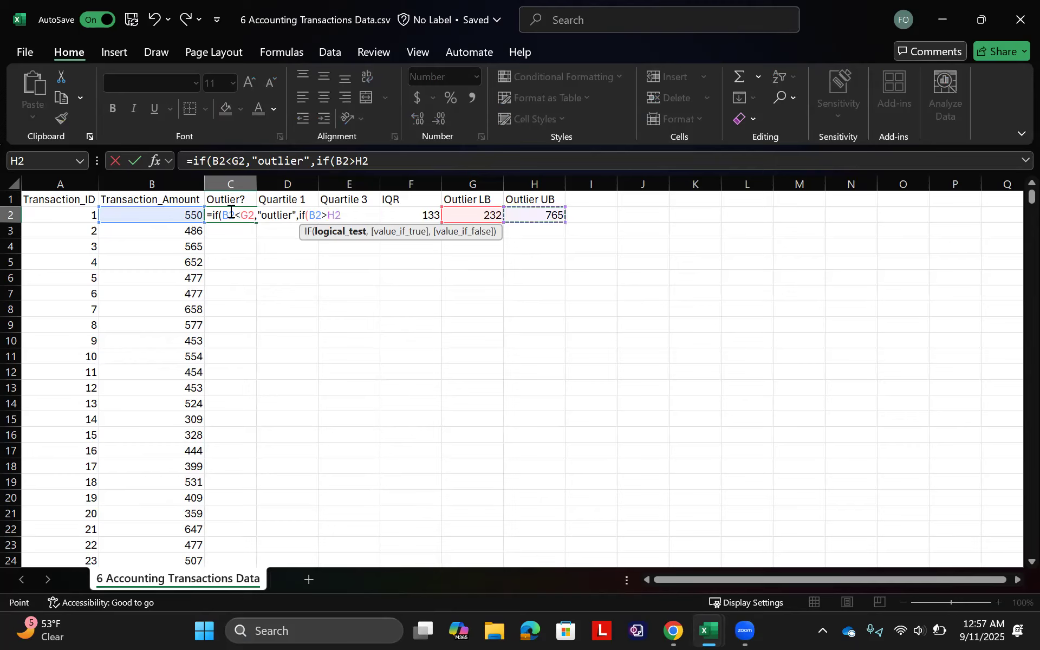
type(",")
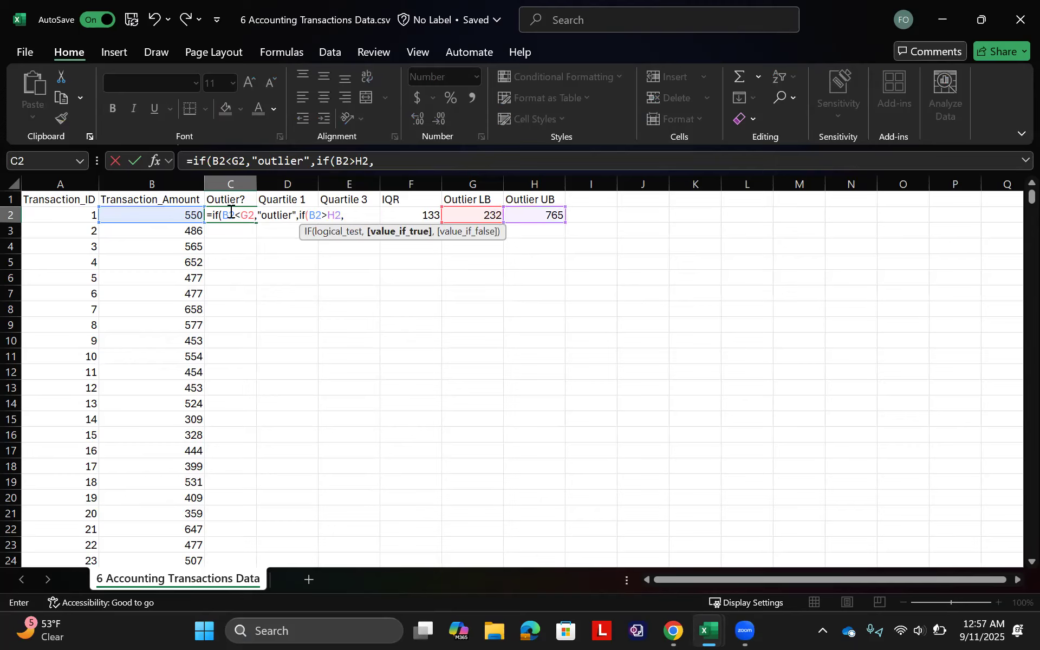
type("\"outlier\"")
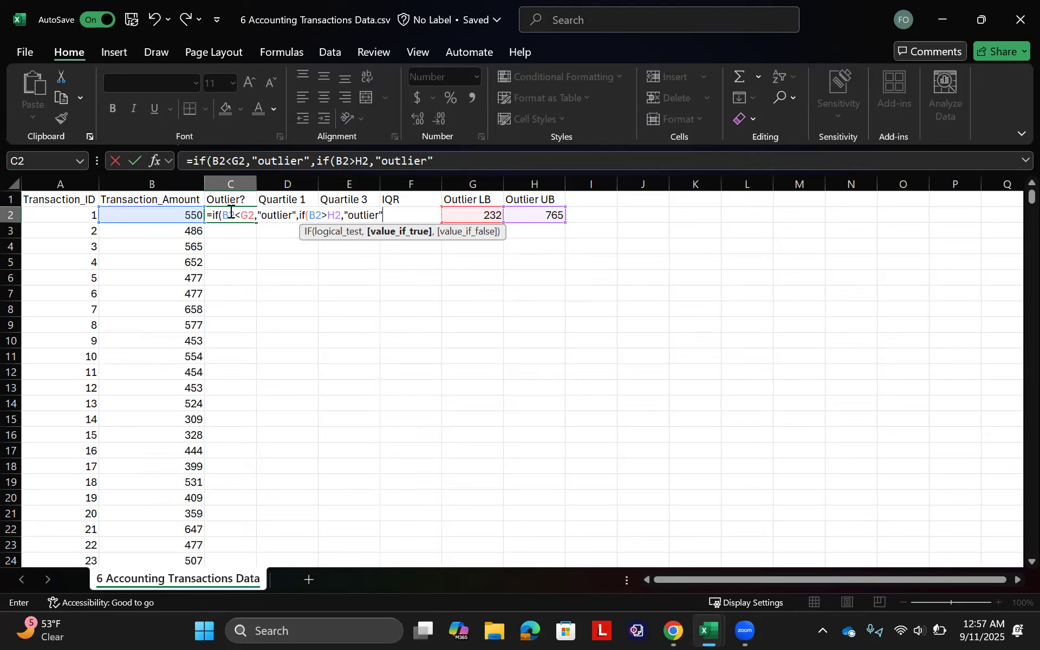
type(",")
type("\"n")
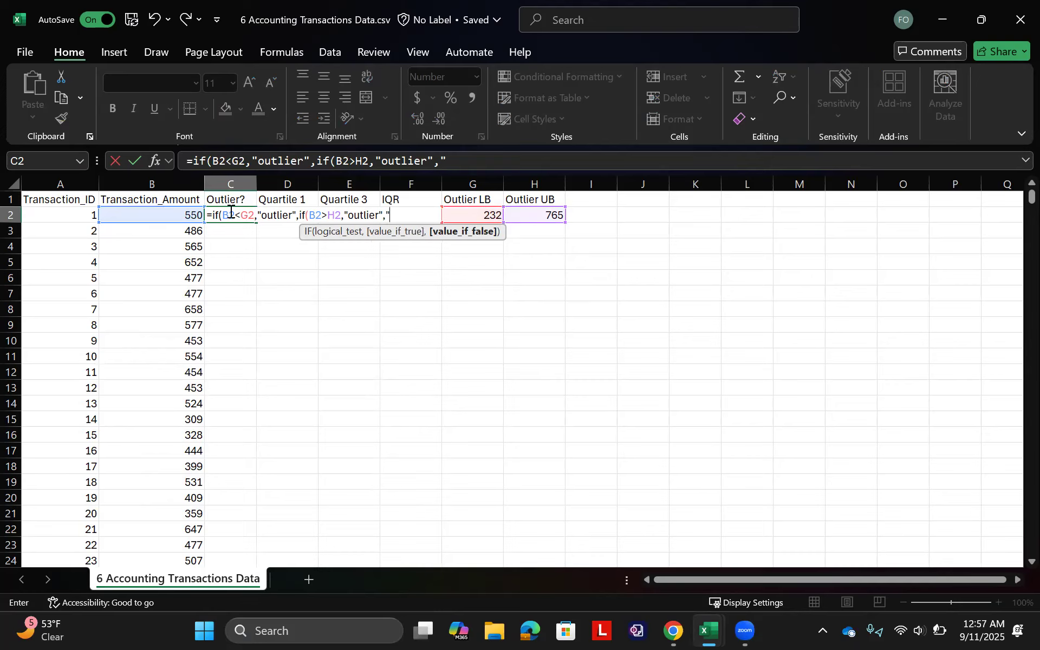
type("ormal\")")
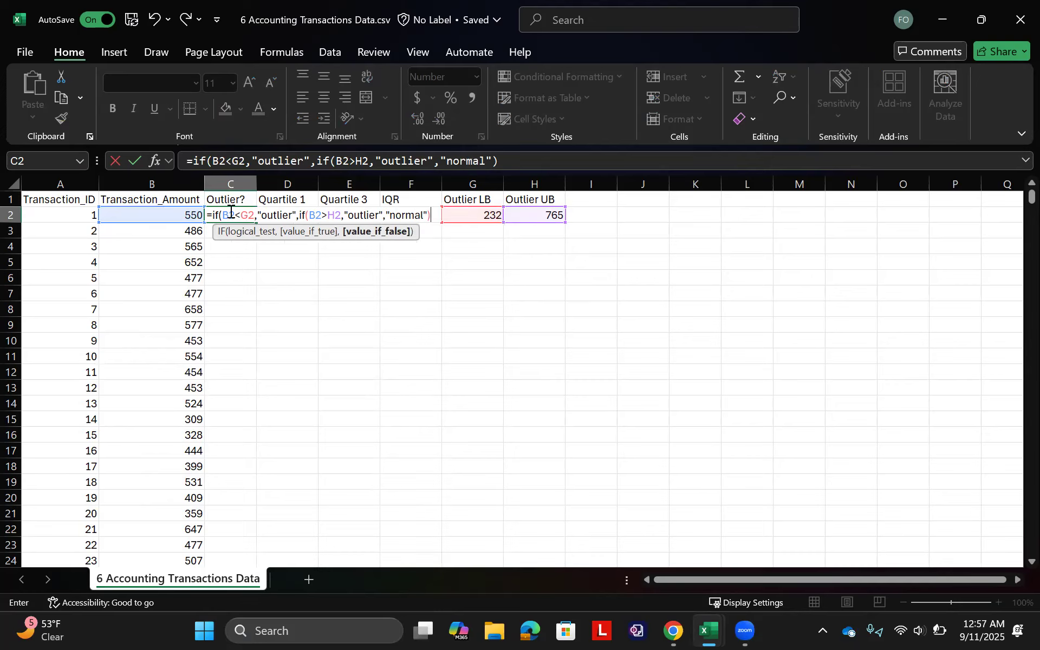
type(")")
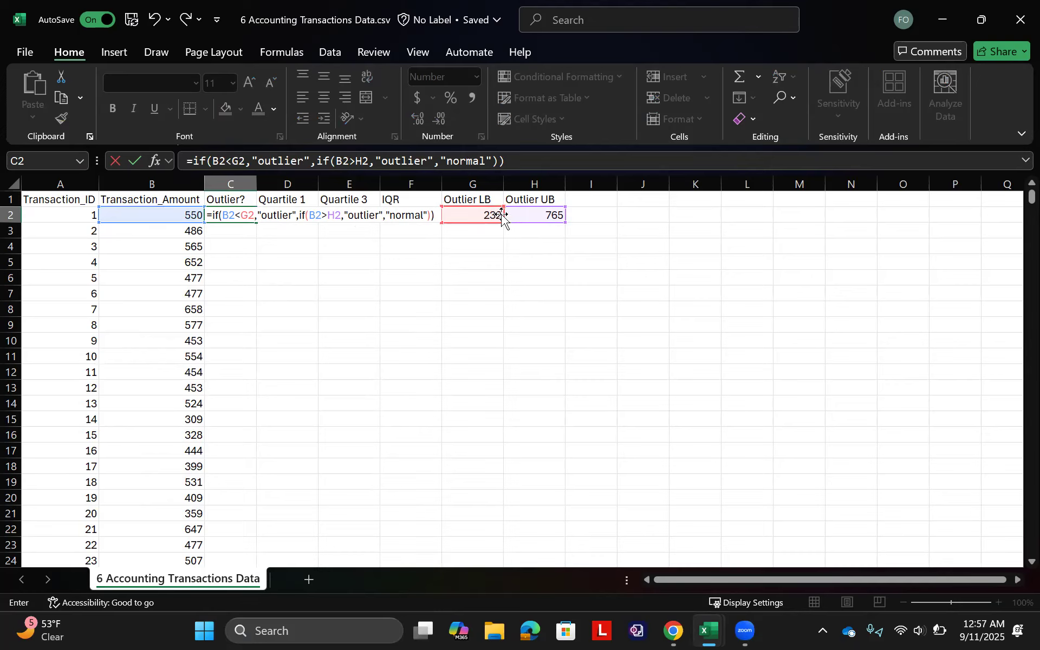
Make the bound references absolute as $G$2 and $H$2 in the C2 formula and enter it
left_click(255, 215)
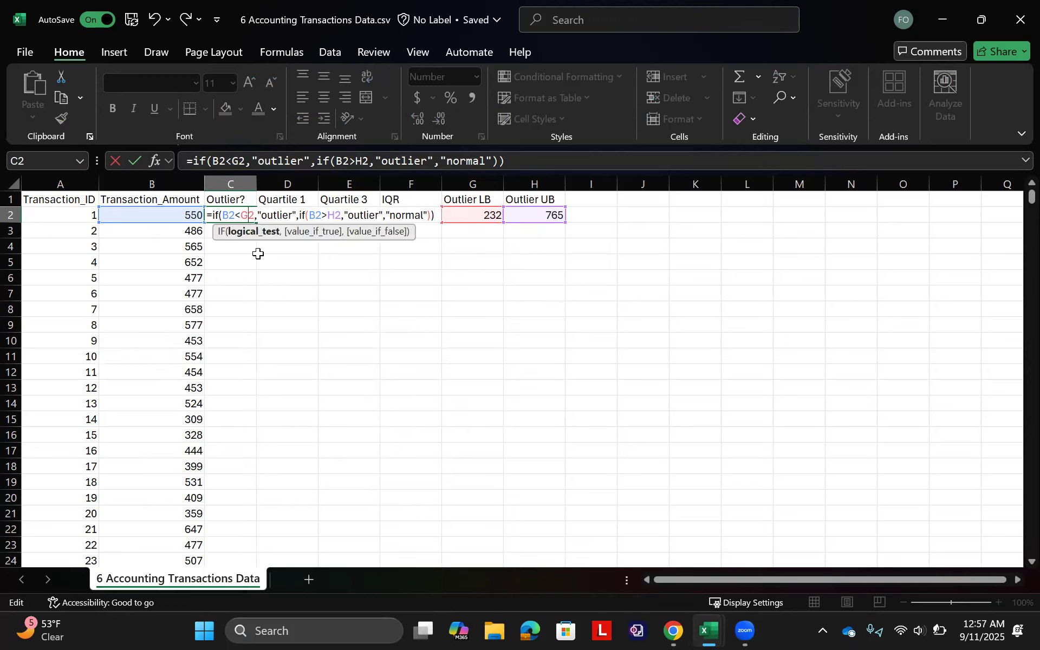
key("F4")
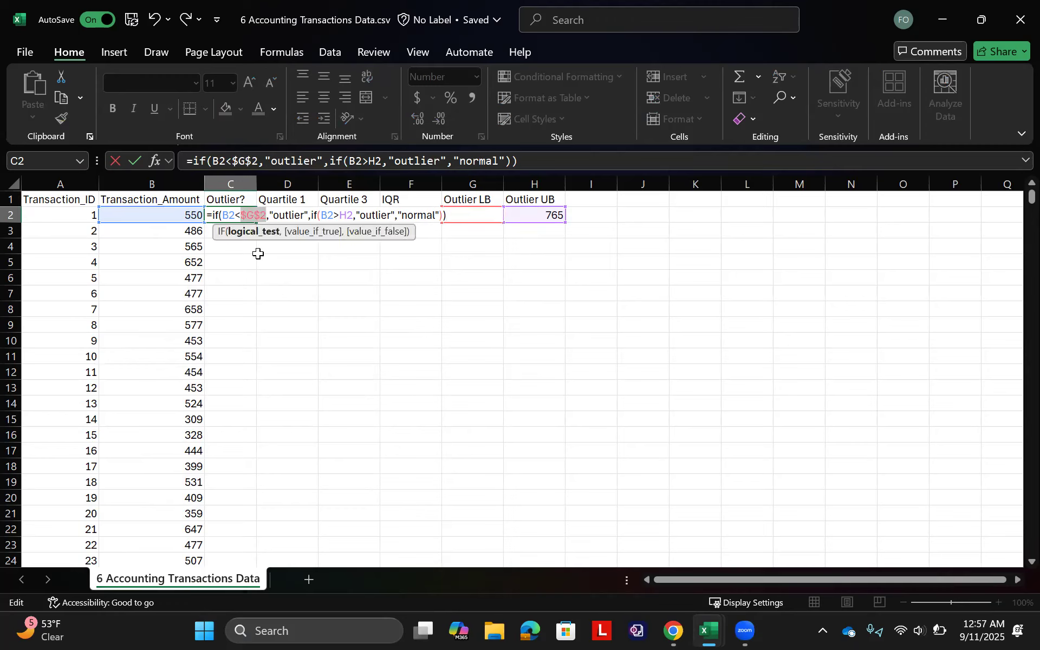
left_click(350, 215)
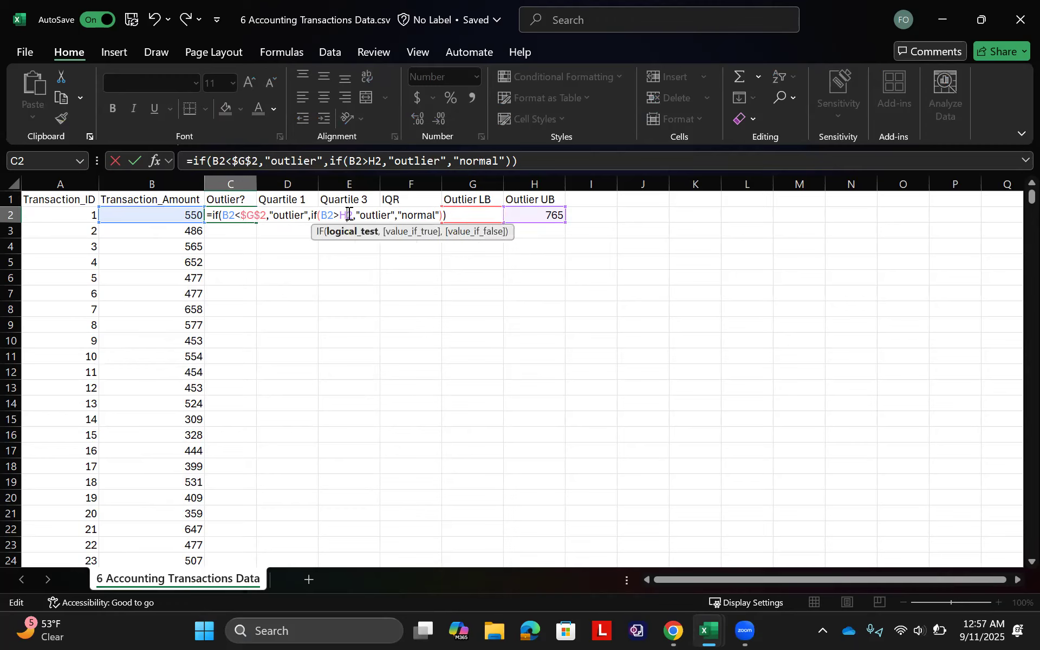
key("F4")
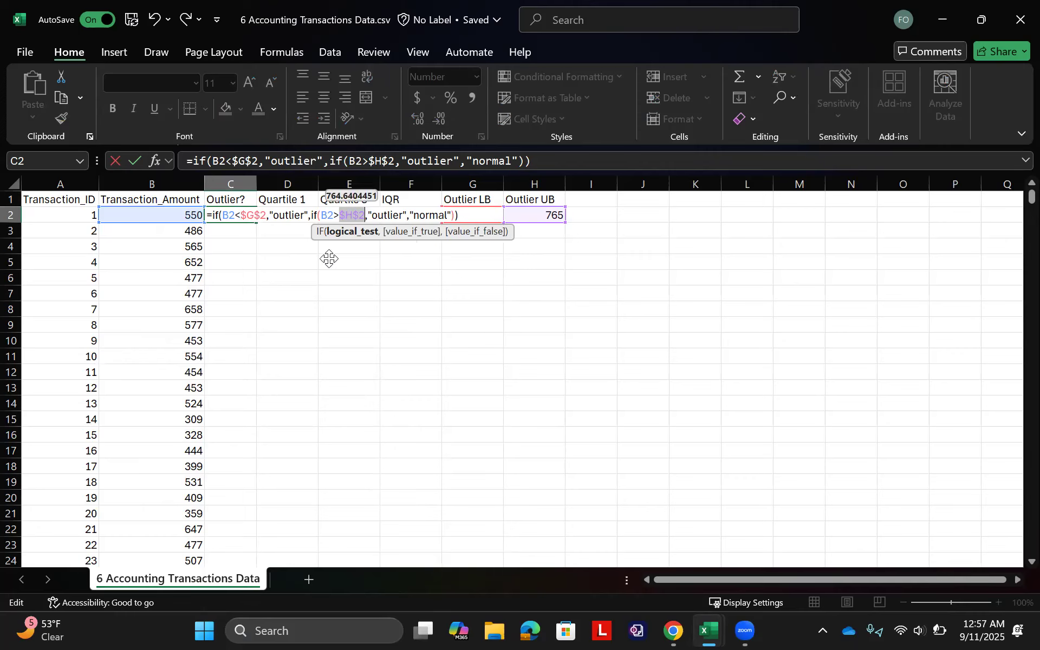
key("Return")
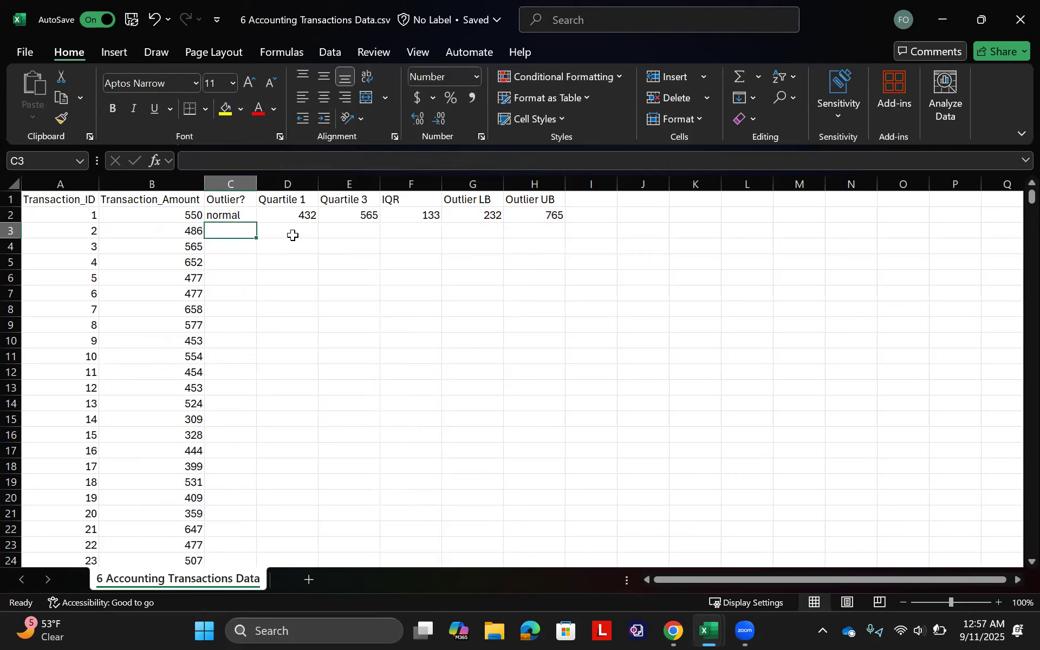
Fill the outlier formula from C2 down to C601 and review the flags along the column
left_click(235, 212)
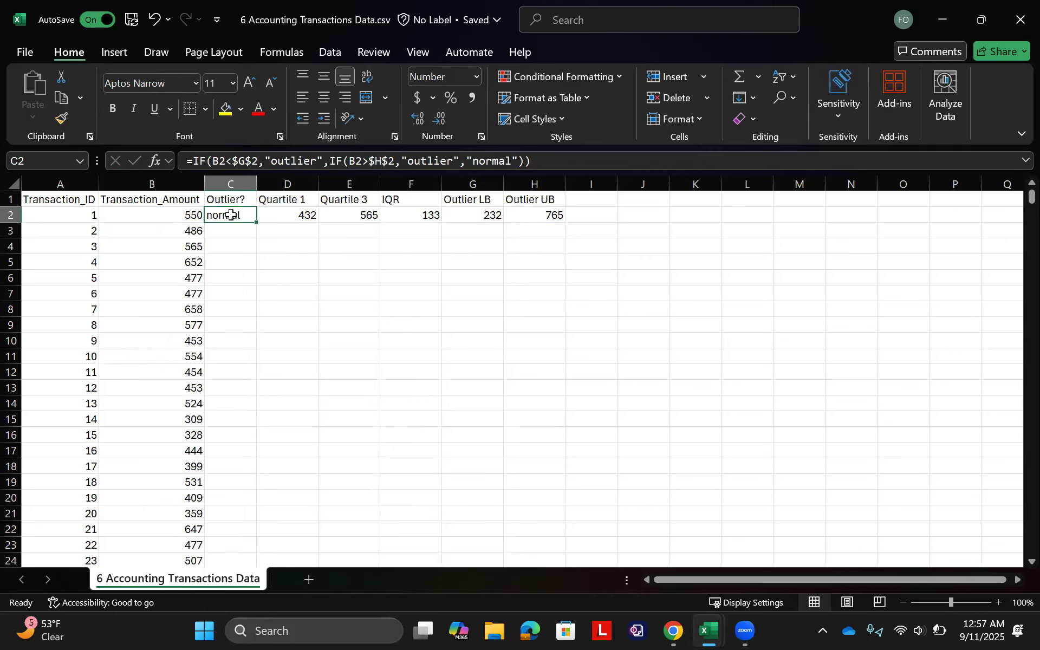
double_click(259, 223)
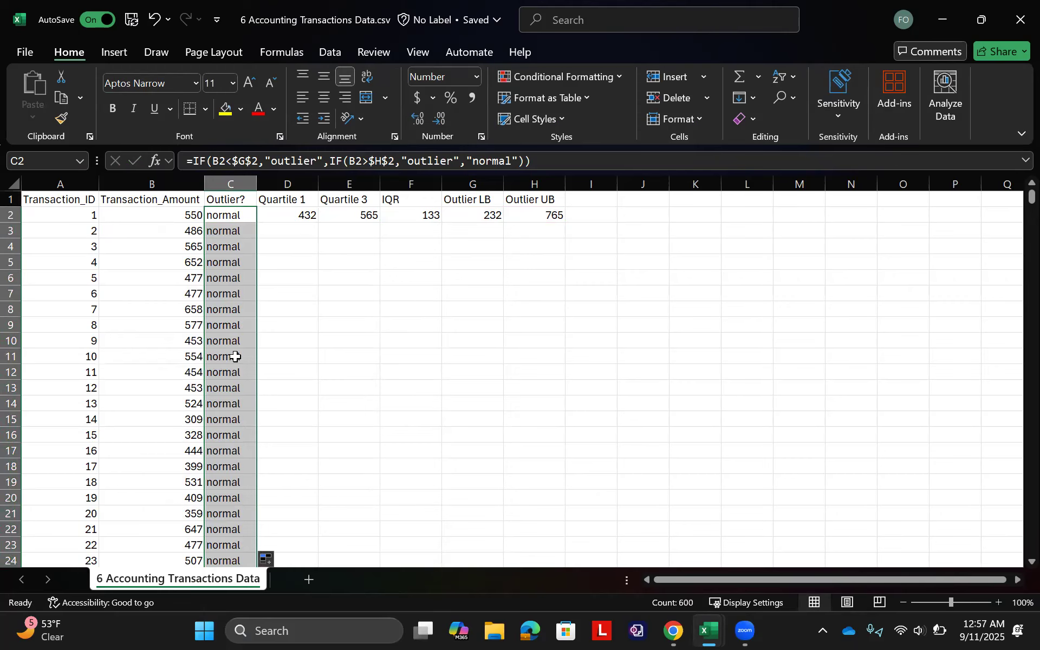
scroll(228, 345, "down", 19)
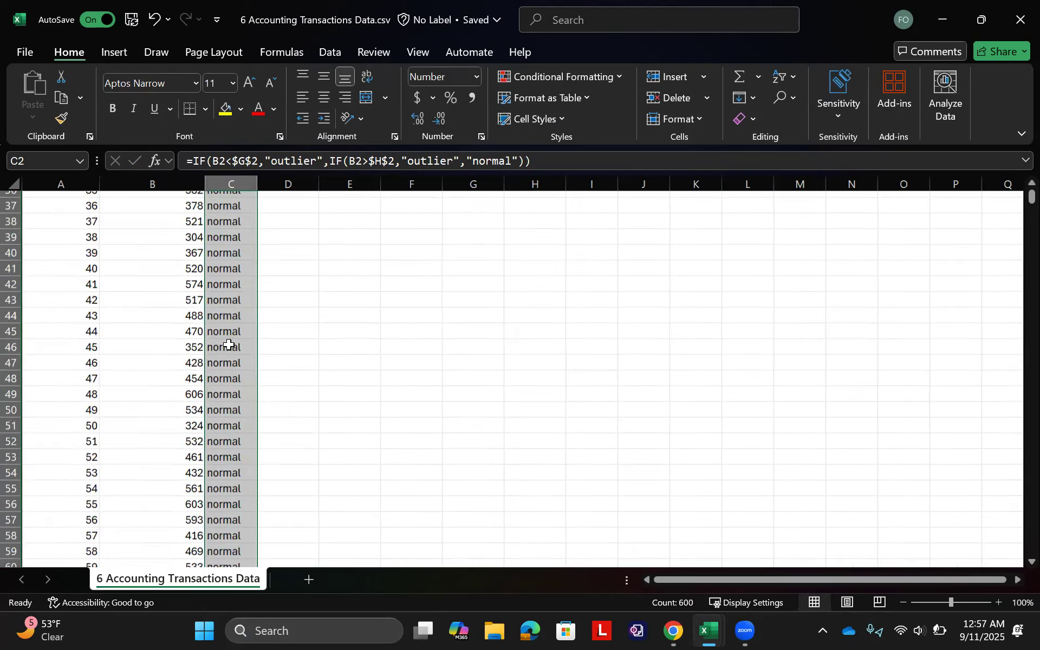
scroll(228, 345, "down", 17)
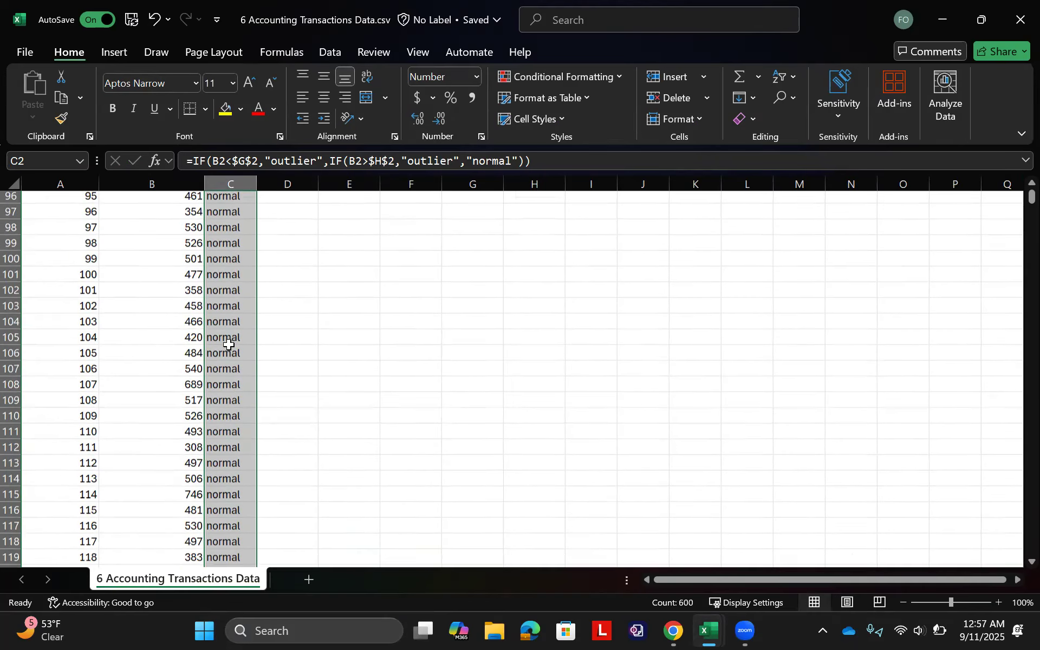
scroll(228, 345, "down", 20)
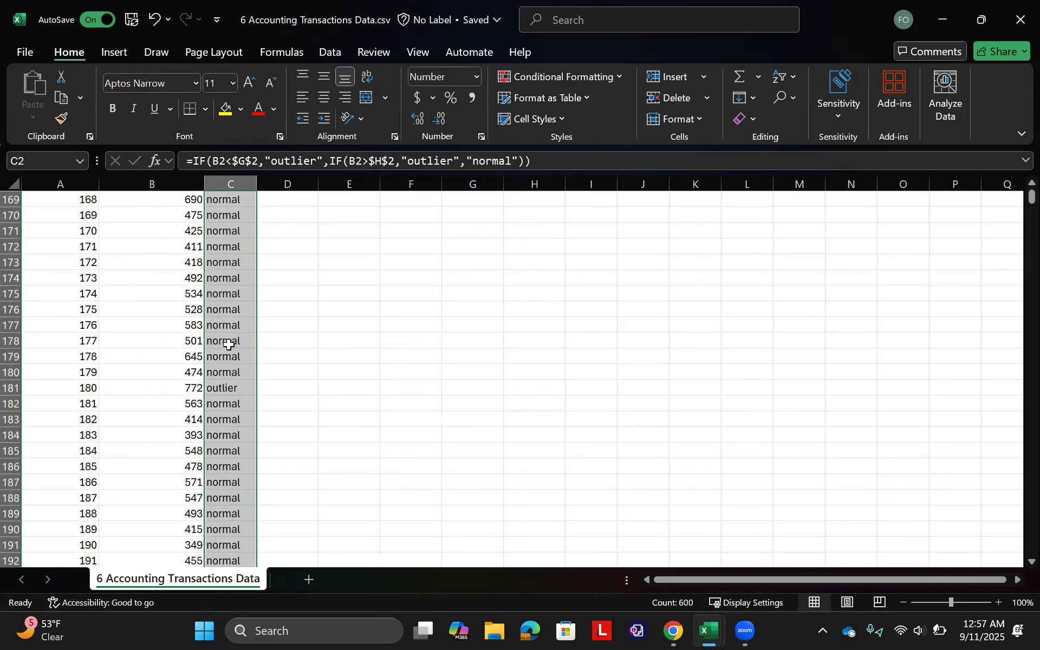
scroll(228, 344, "up", 4)
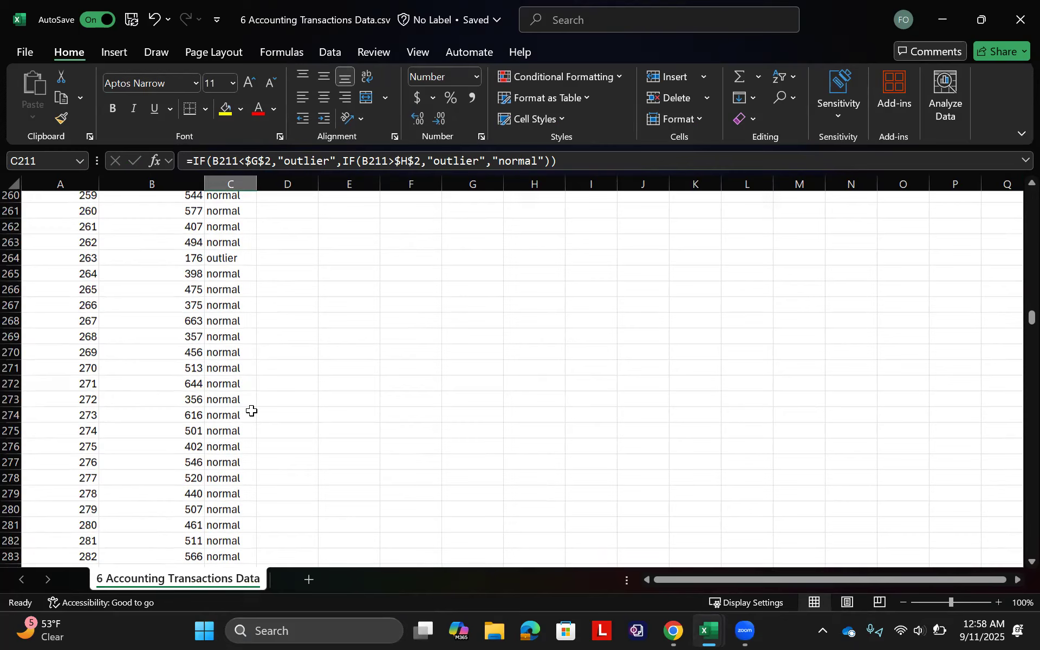
scroll(251, 410, "up", 20)
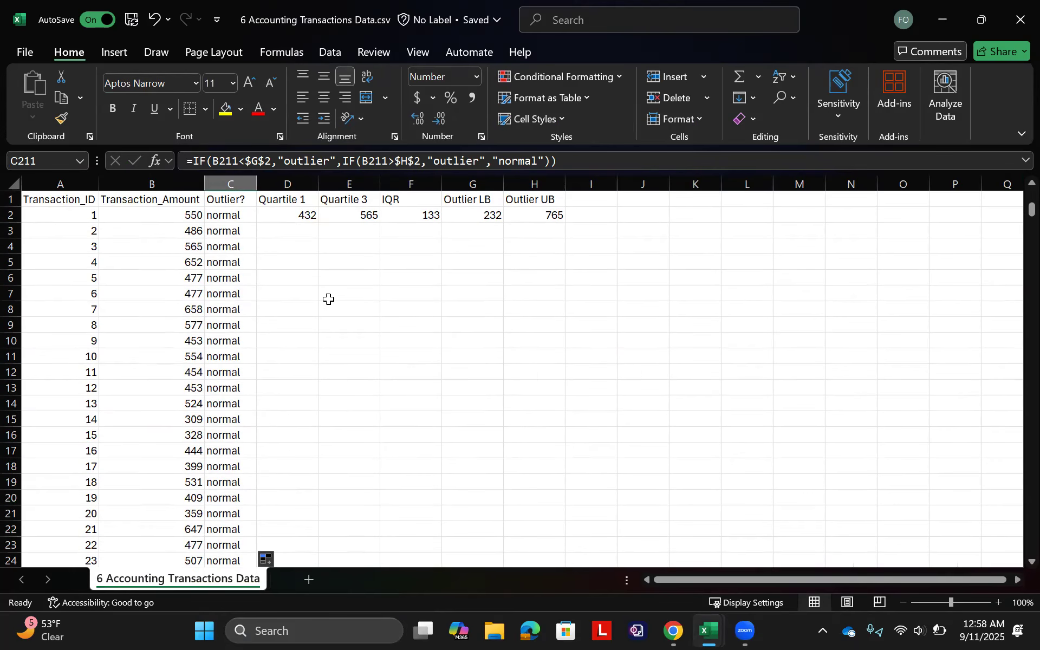
Insert a Box and Whisker chart of the Transaction_Amount column
left_click(150, 185)
left_click(114, 52)
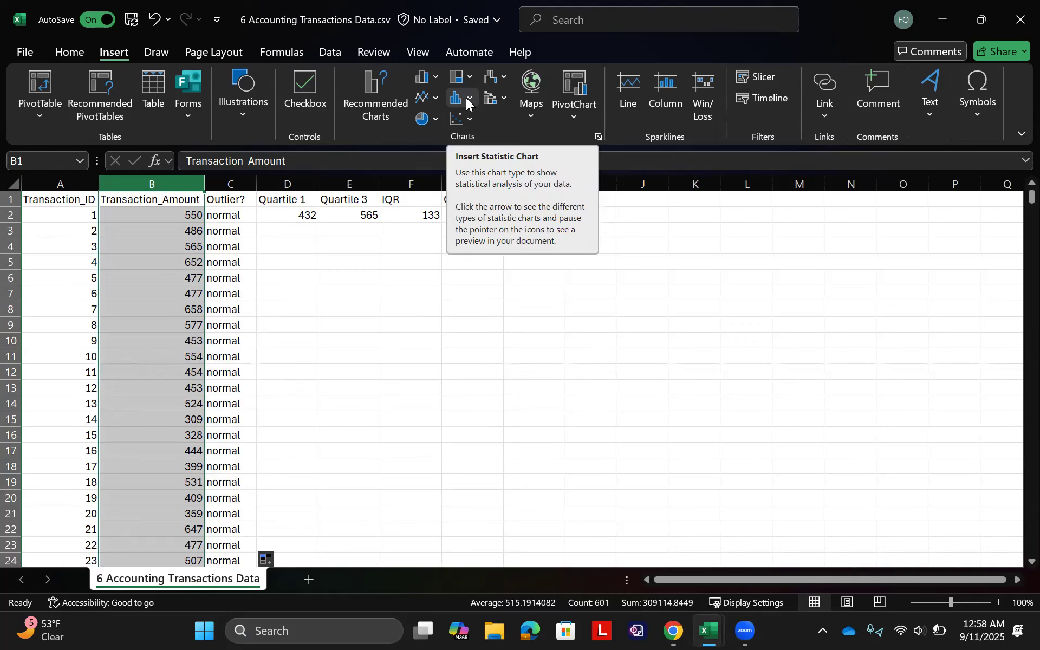
left_click(467, 101)
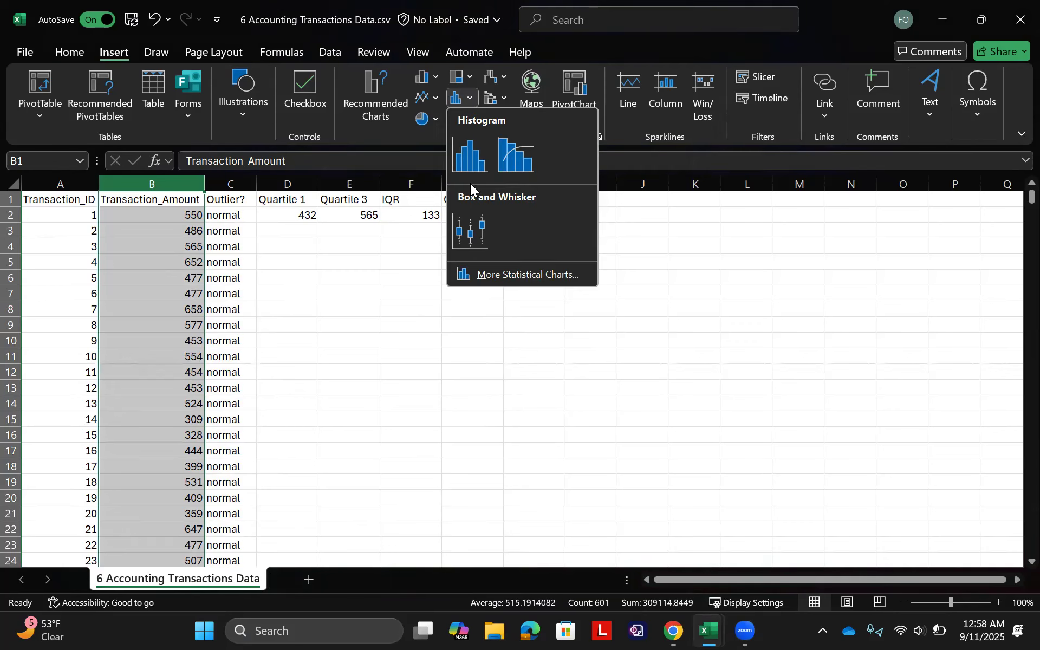
left_click(470, 223)
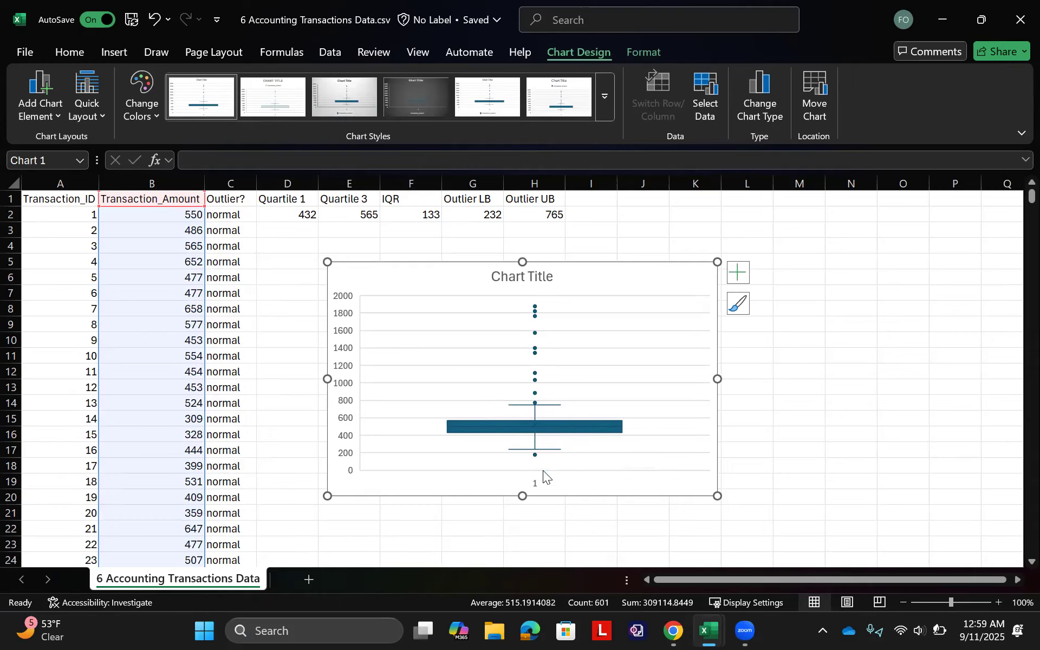
mouse_move(534, 456)
left_click(746, 629)
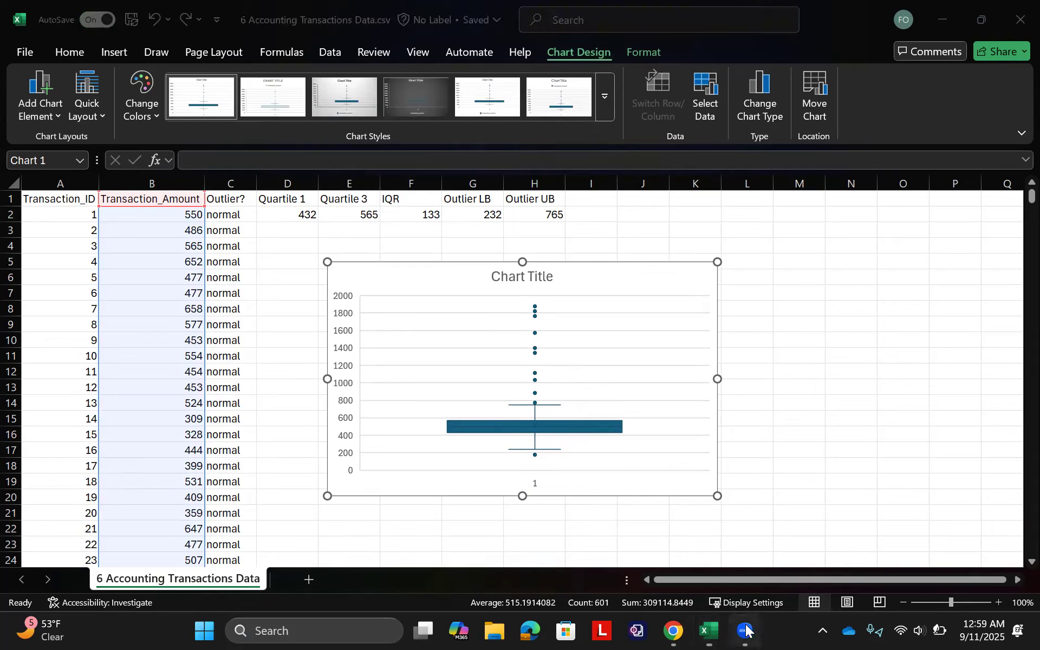